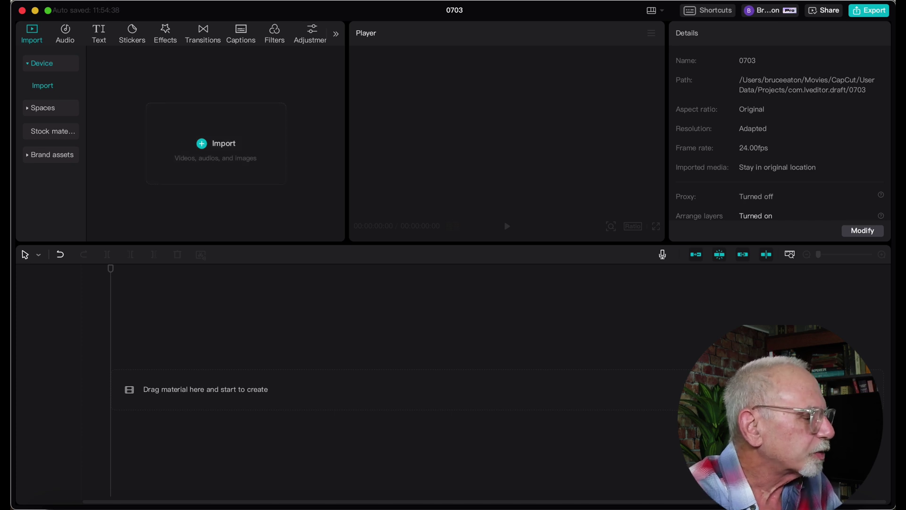
Search the stock footage library for 'BLACK VIDEOS' to list plain black clips
click(50, 130)
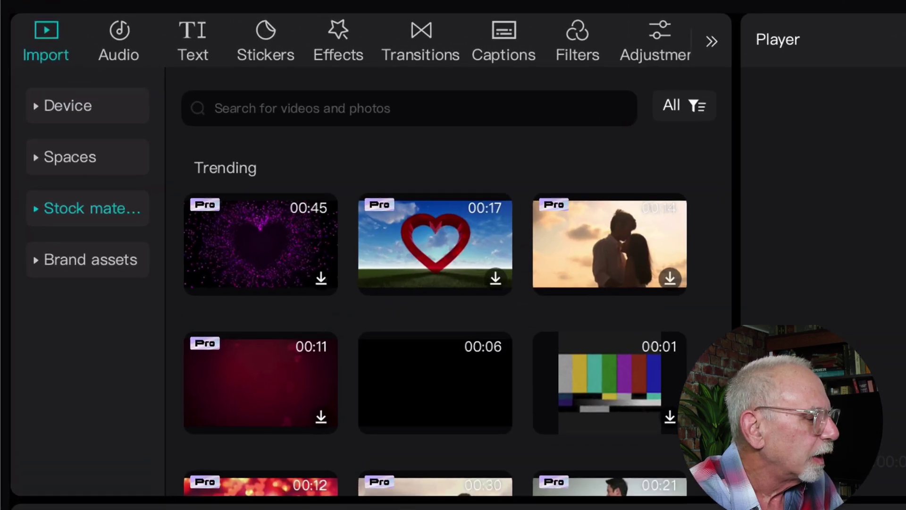
click(330, 113)
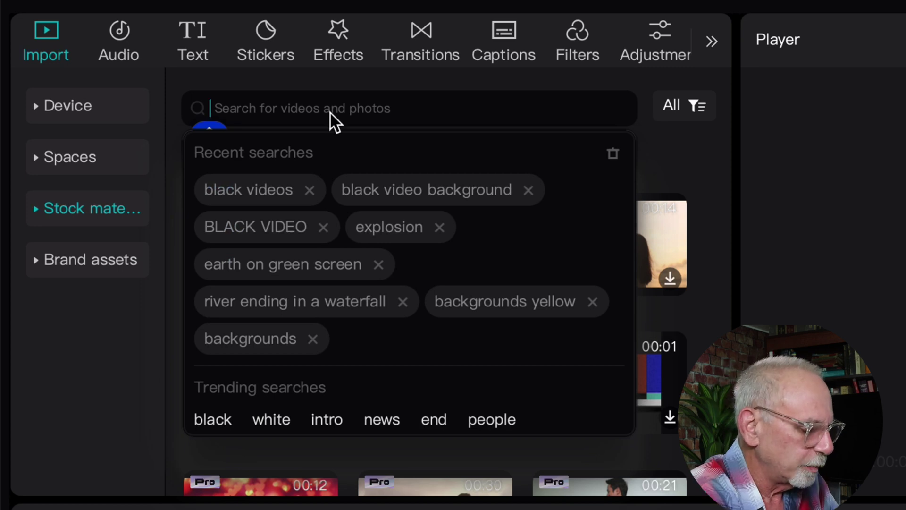
text(BLA)
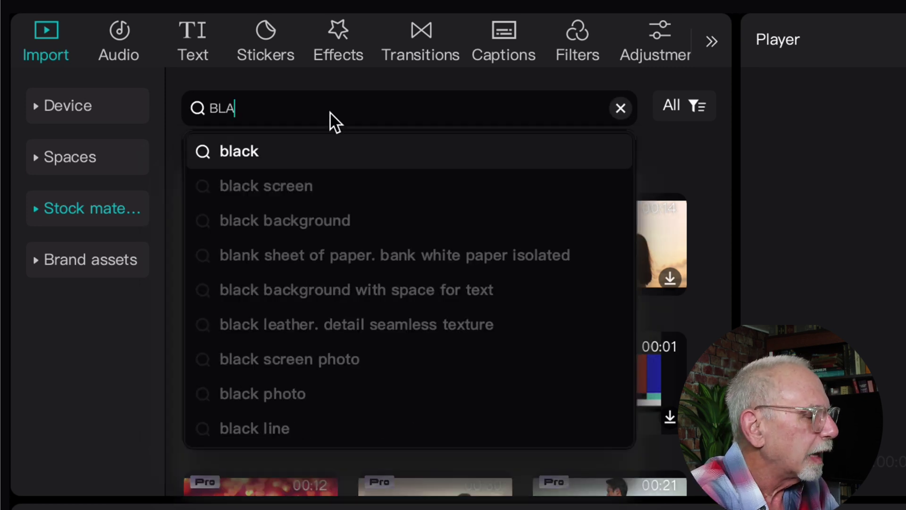
text(CK VID)
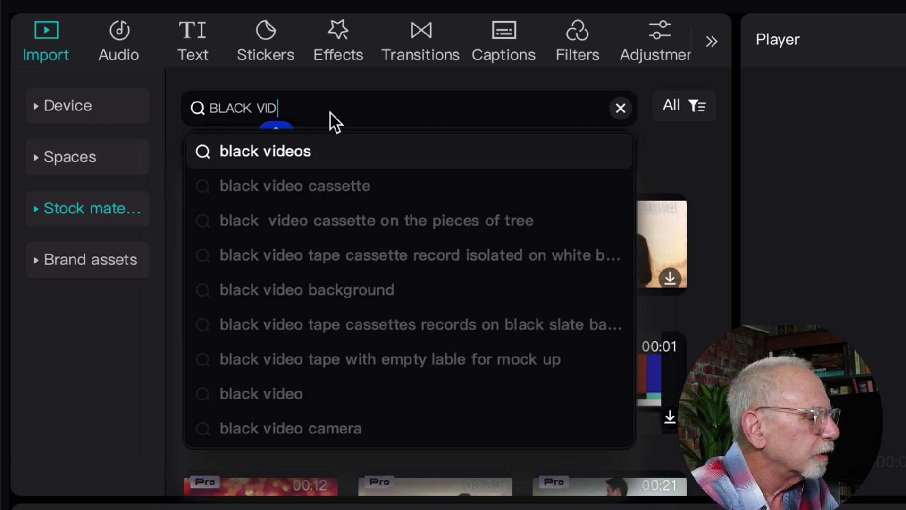
text(EOS)
key(Return)
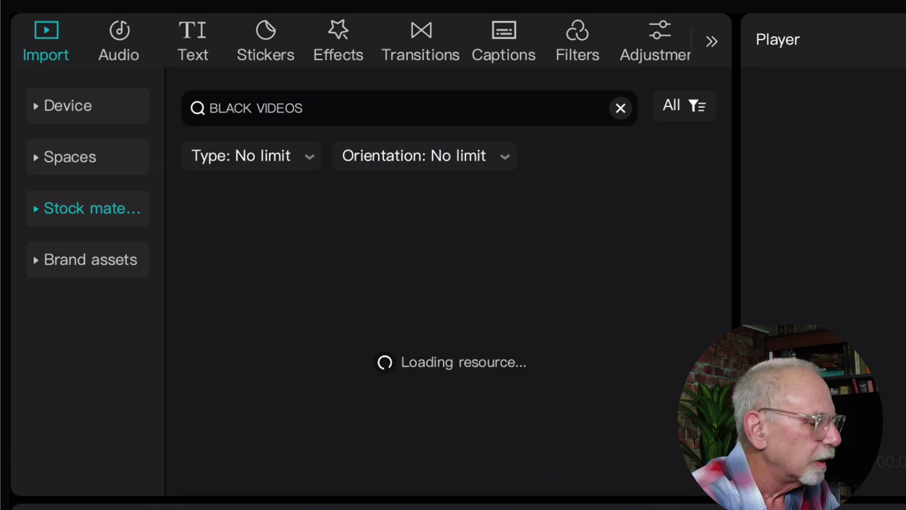
mouse_move(306, 262)
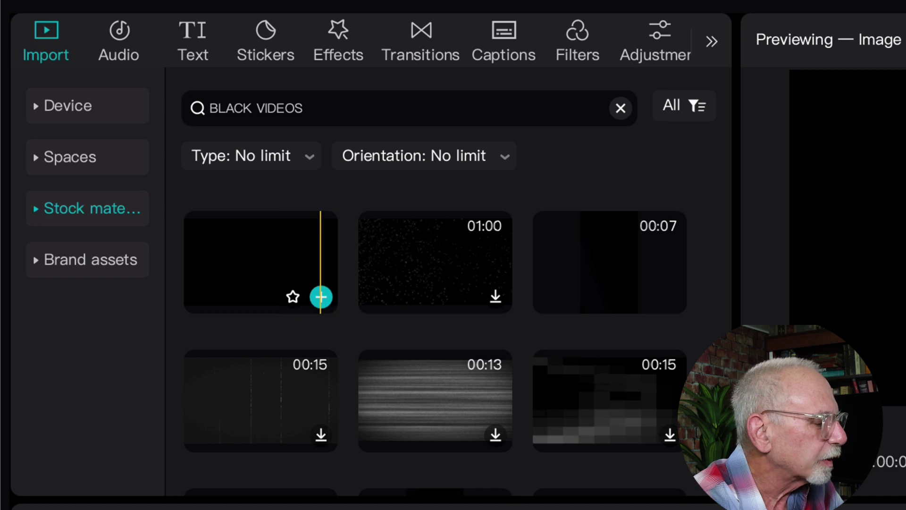
Add one plain black stock clip, delete its duplicate, and stretch it to 21 seconds
click(321, 296)
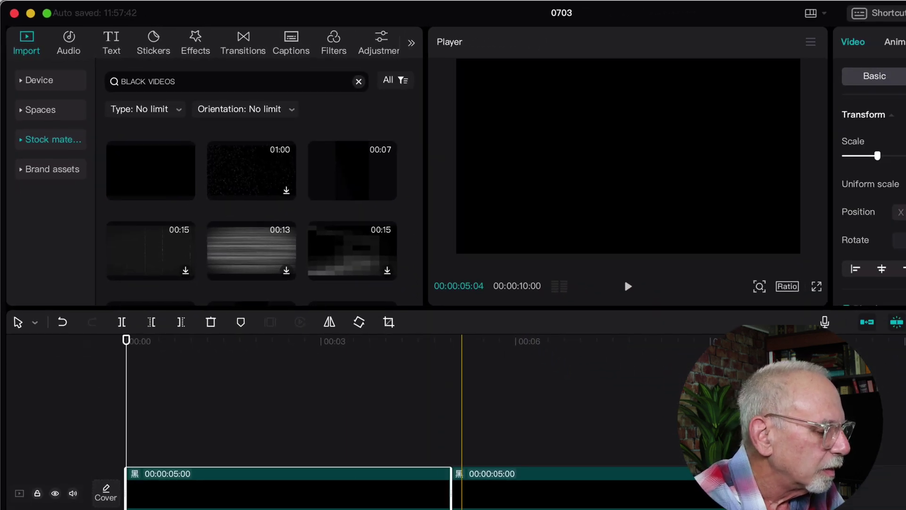
click(496, 497)
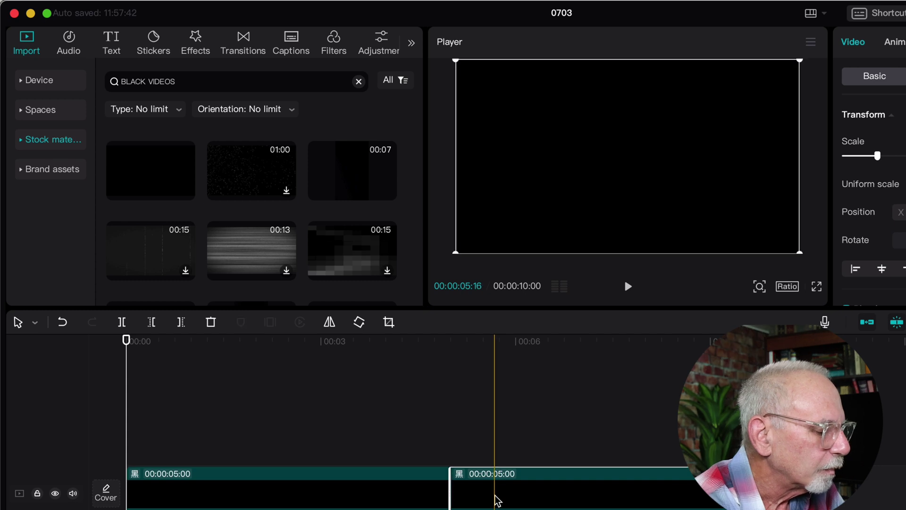
key(Delete)
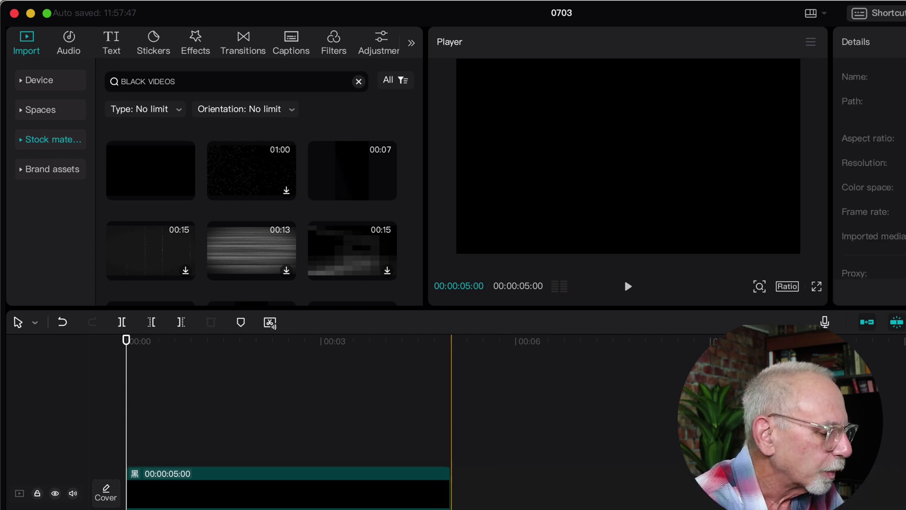
drag(450, 491, 904, 491)
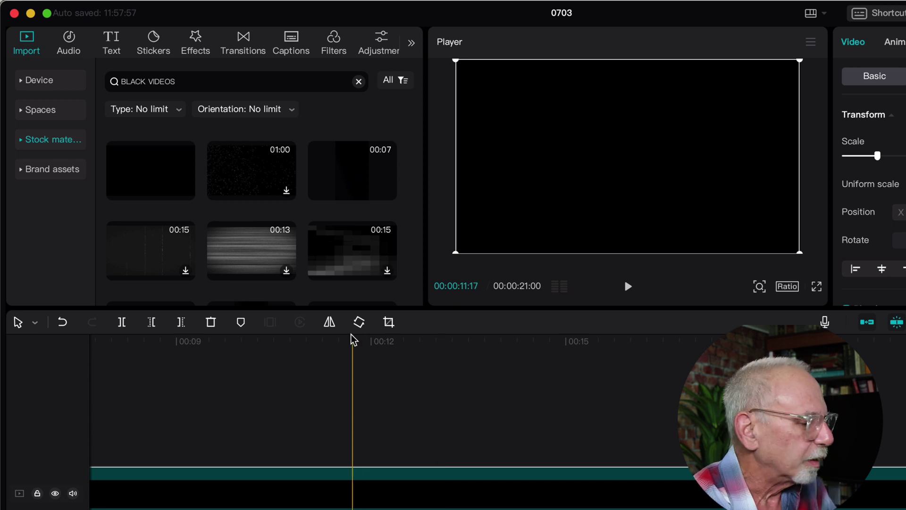
Add a default text clip spanning the black clip and replace its text with 'SOLO'
click(111, 43)
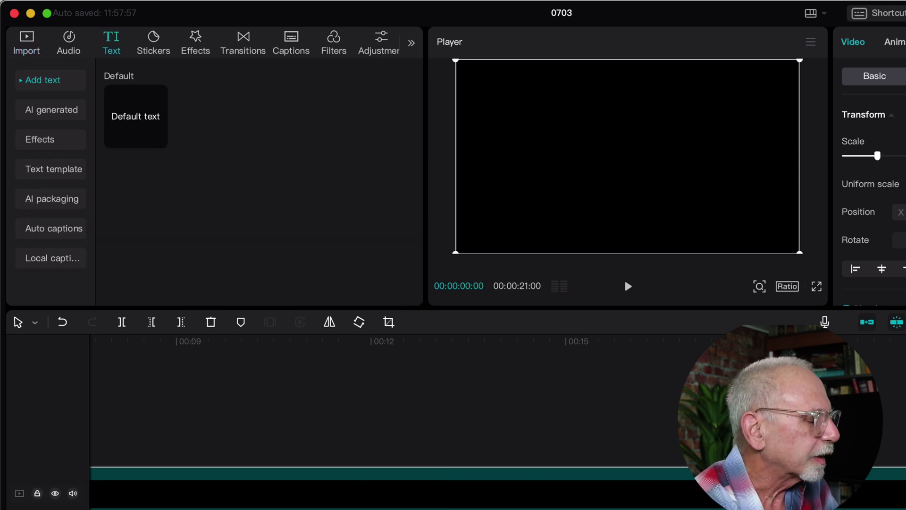
click(159, 139)
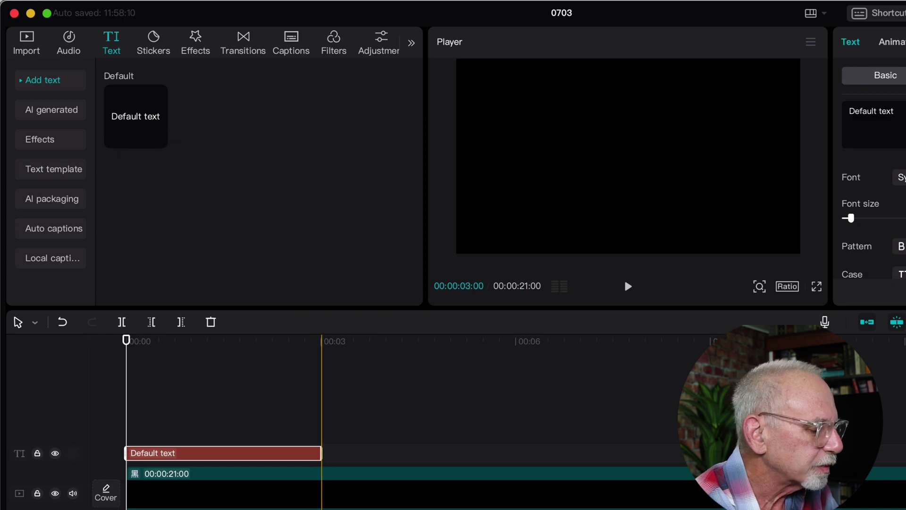
drag(322, 453, 901, 453)
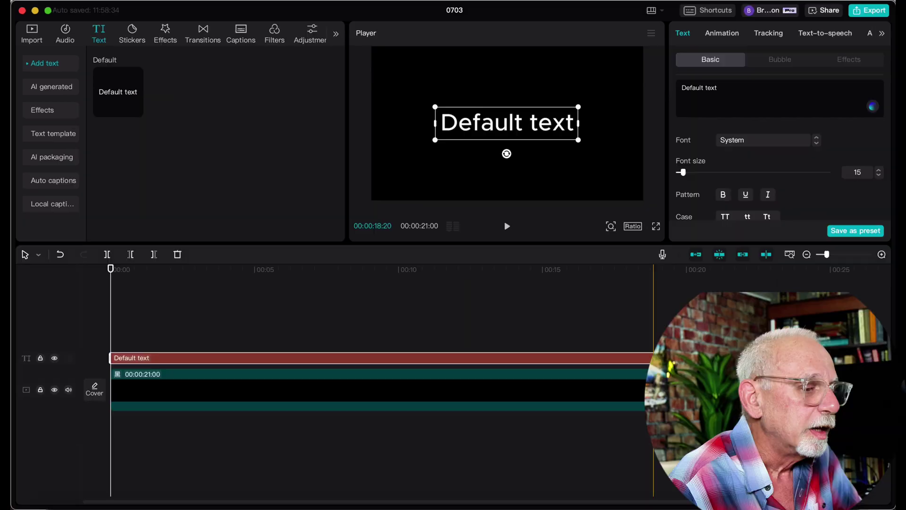
double_click(724, 88)
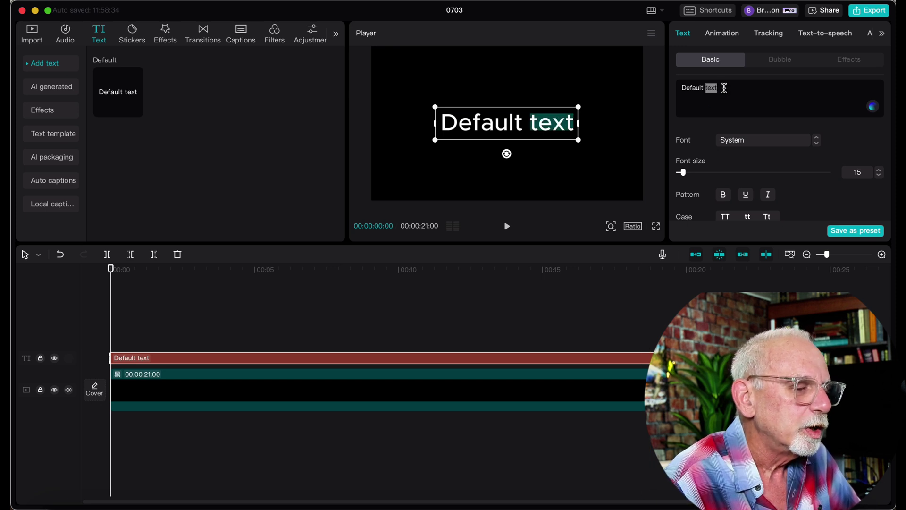
triple_click(724, 88)
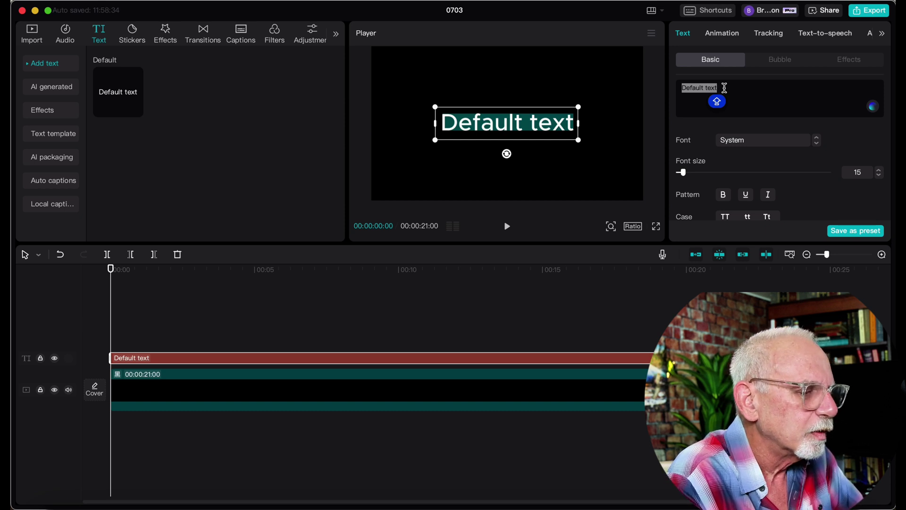
text(SOLO)
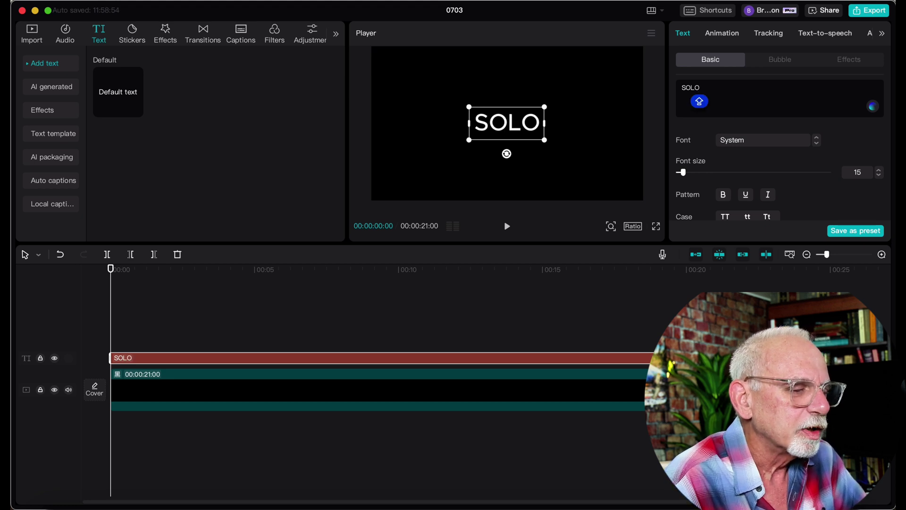
Change the SOLO font to ZY Modern and scale the title to fill most of the frame
click(816, 142)
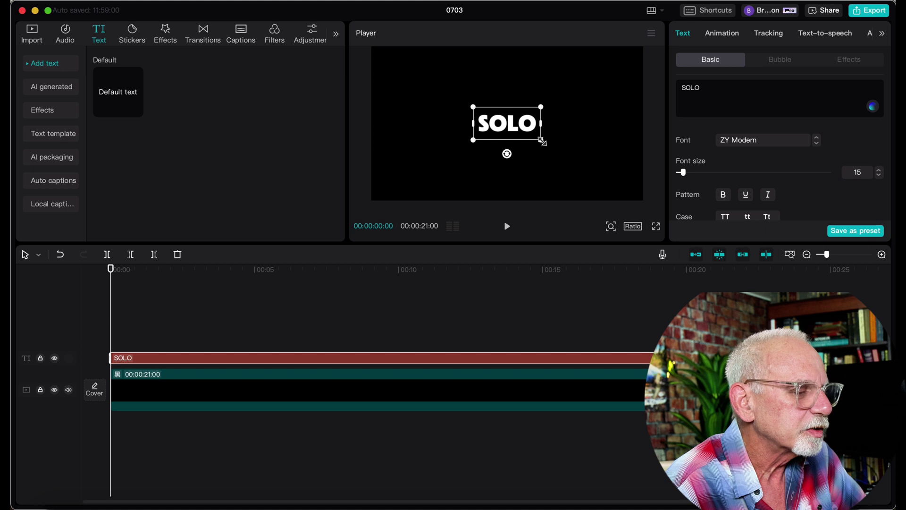
drag(541, 141, 637, 199)
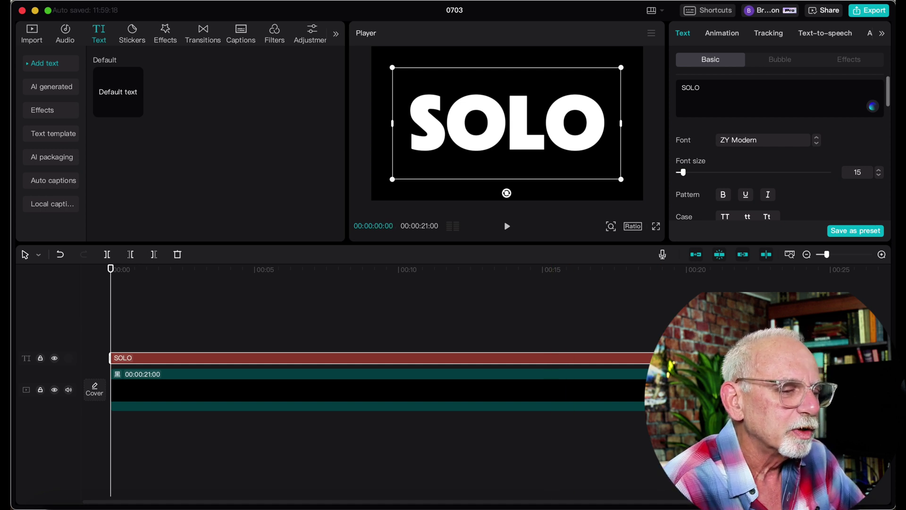
scroll(779, 147, down, 4)
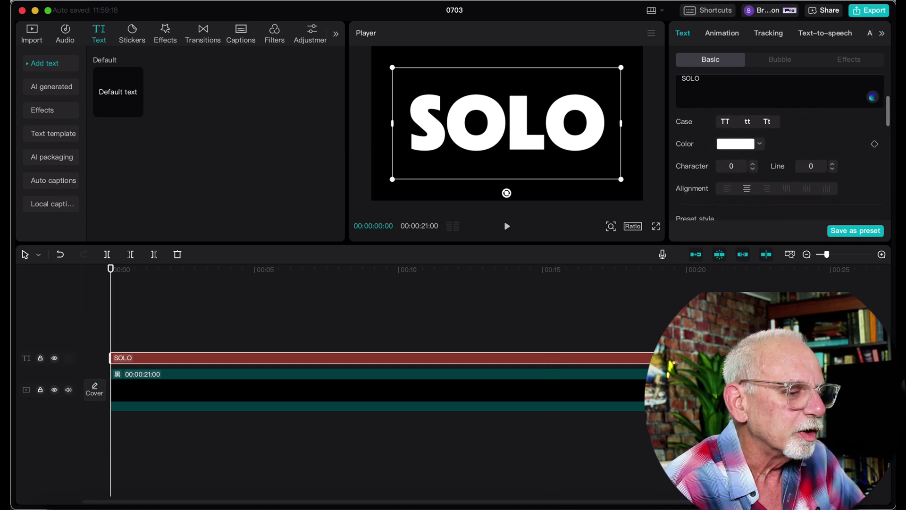
Color the SOLO title bright yellow, hex FFDE00
click(760, 144)
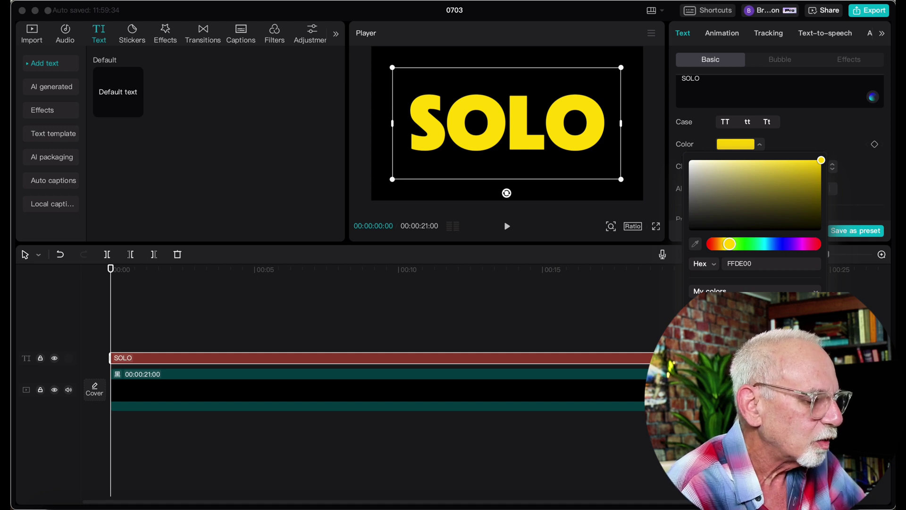
click(457, 331)
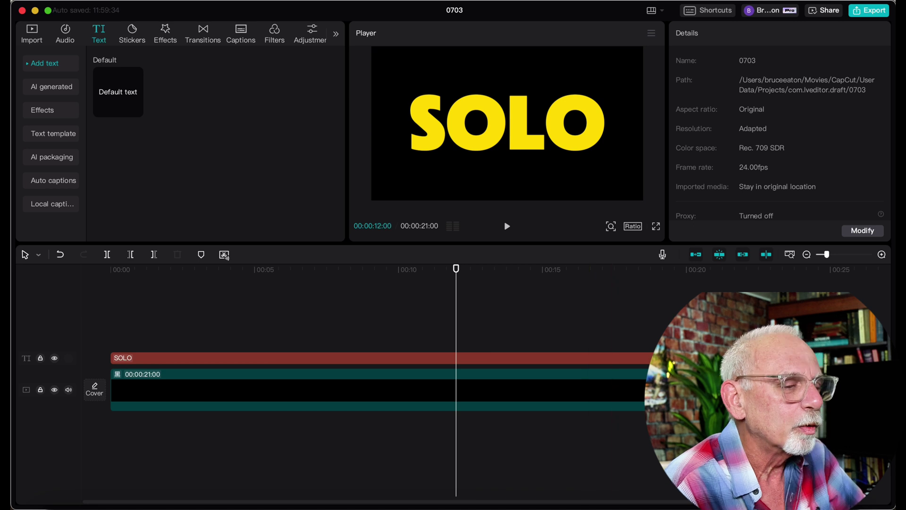
Export the video as 0703.mp4, check it in the raw footage folder, then close the export window
click(867, 11)
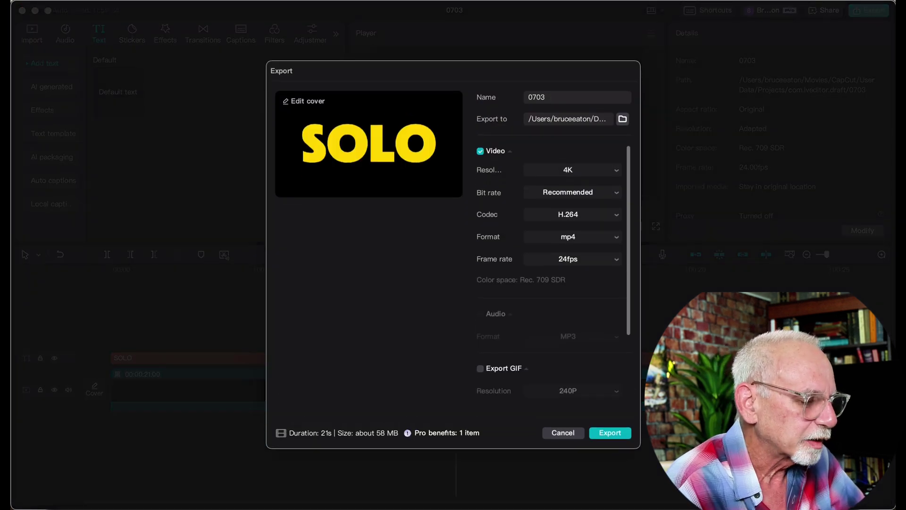
click(611, 435)
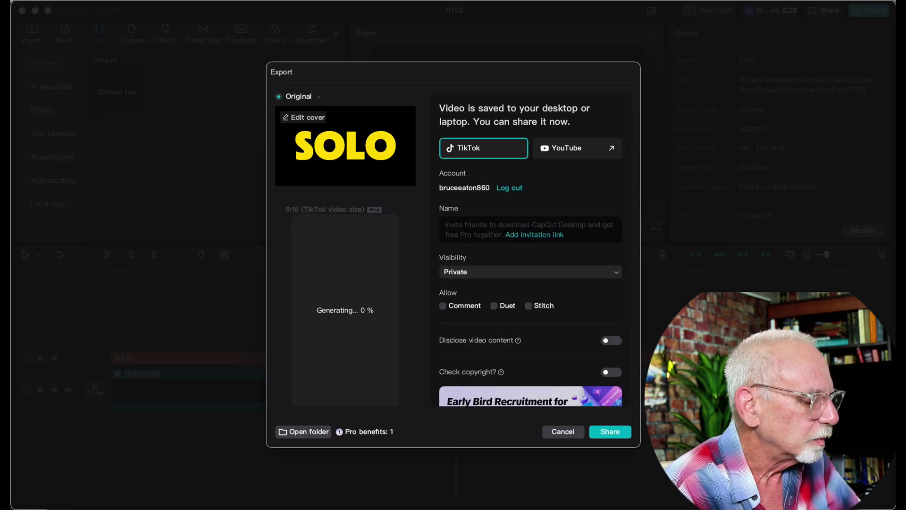
click(304, 431)
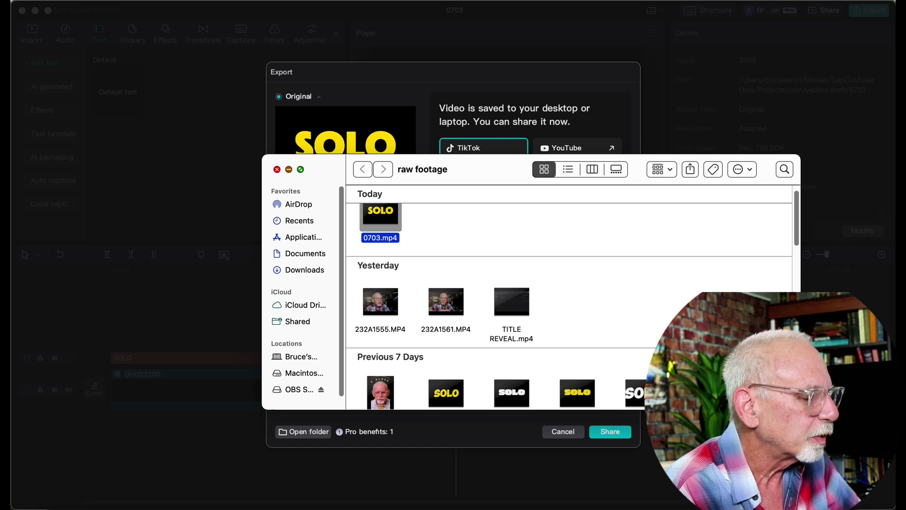
click(277, 170)
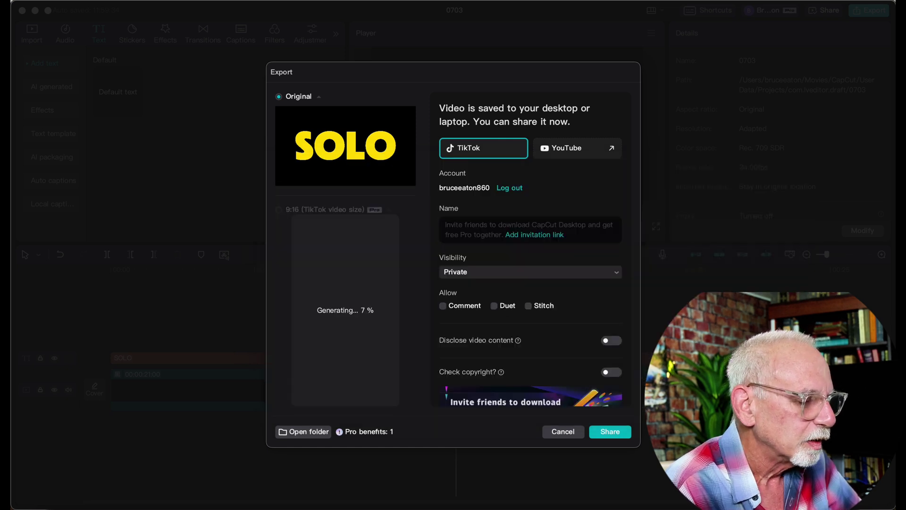
click(558, 431)
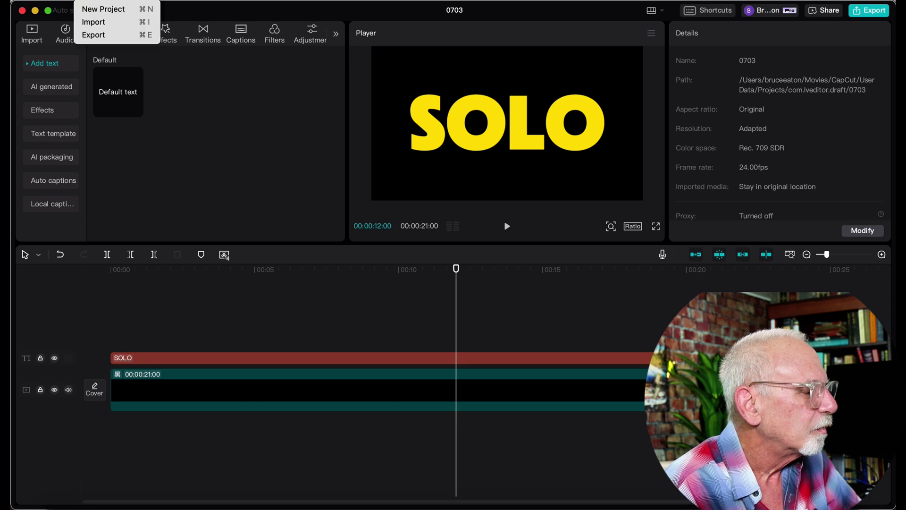
Create a new project and import 0703.mp4 from the raw footage folder
click(95, 10)
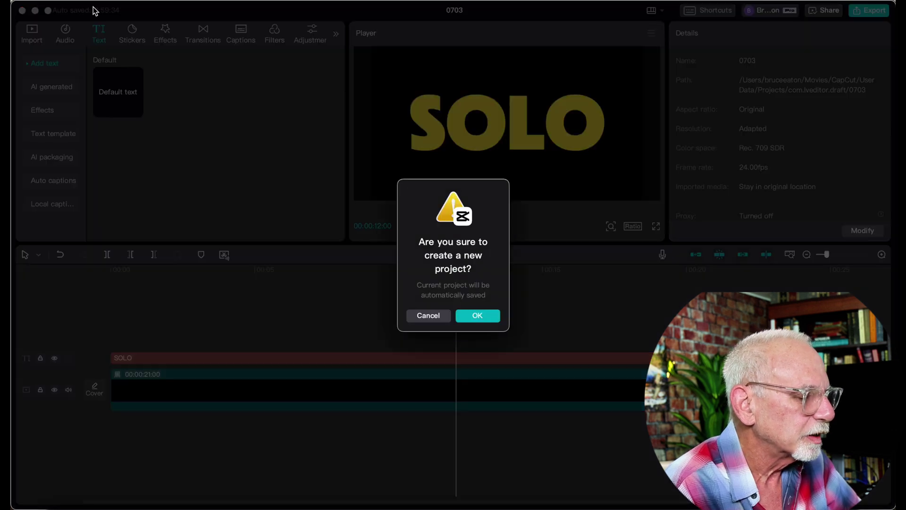
key(Return)
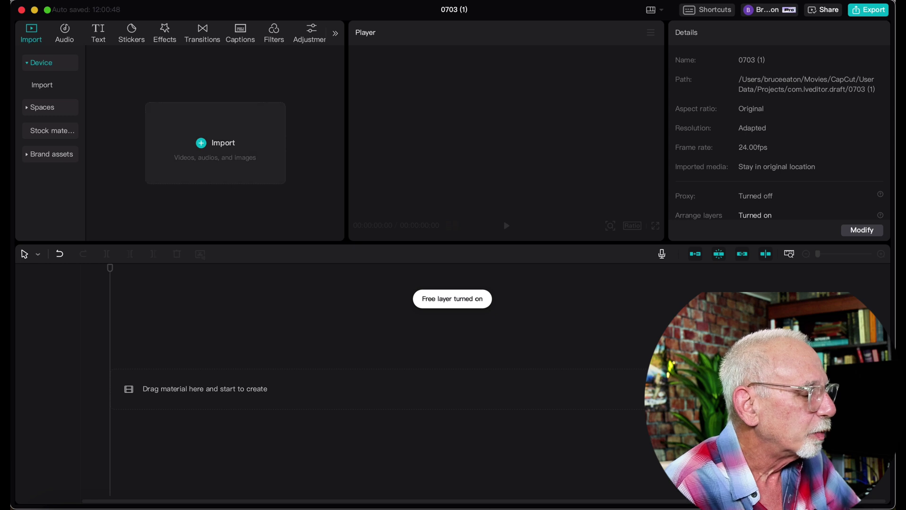
click(206, 145)
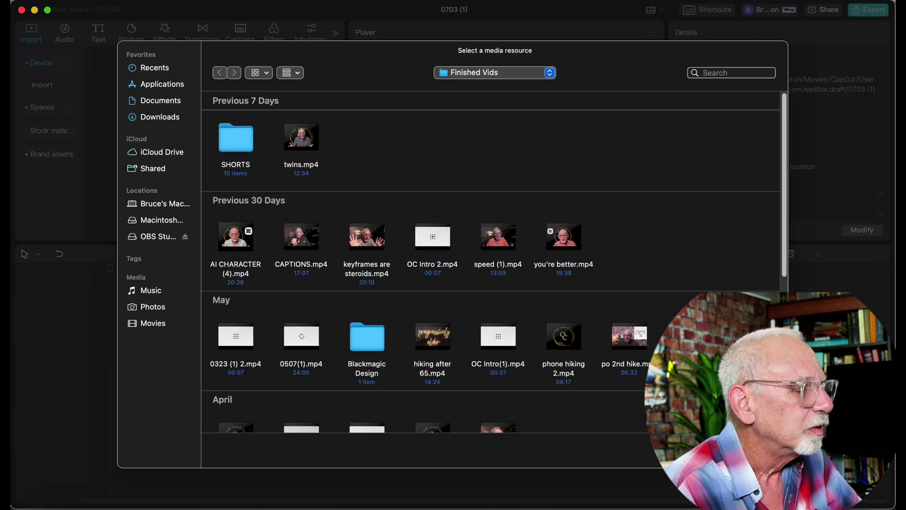
click(494, 73)
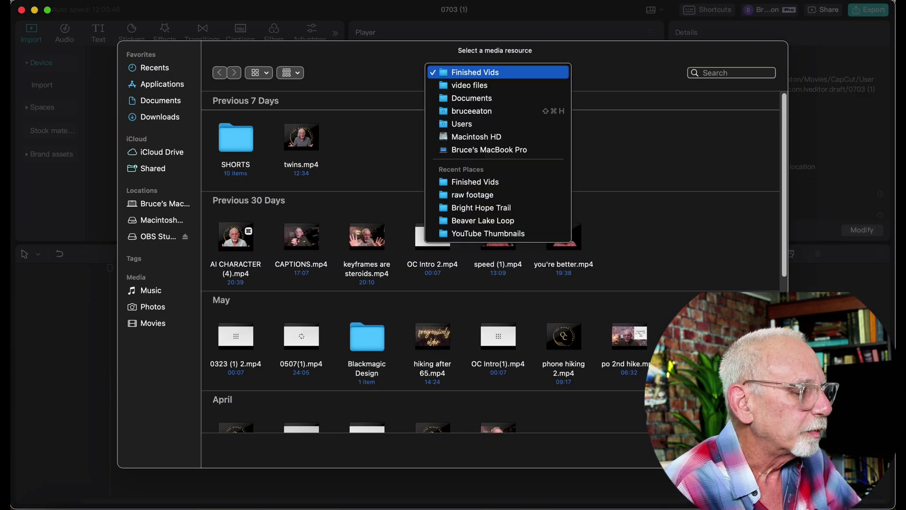
click(472, 194)
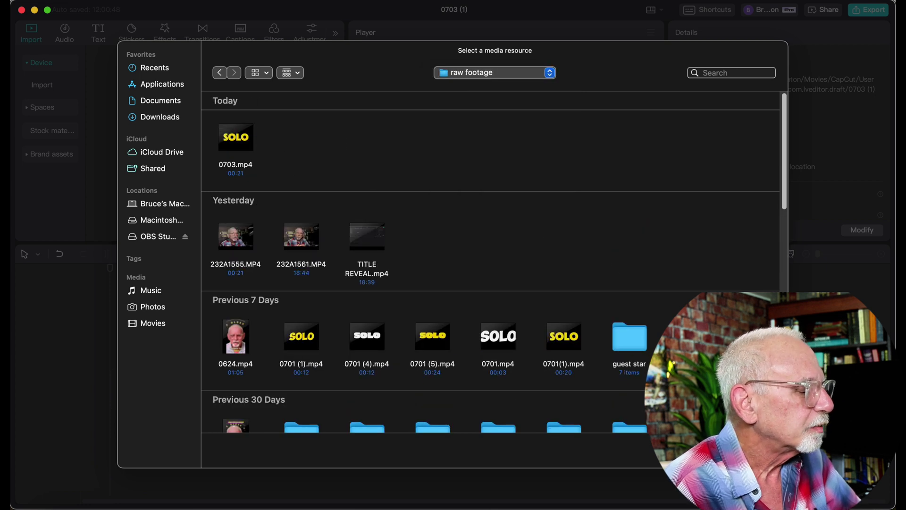
click(236, 142)
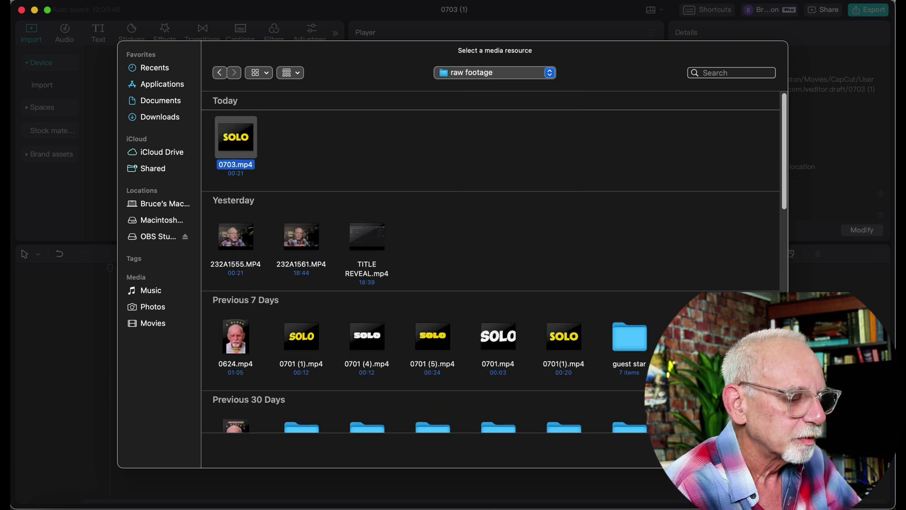
key(Return)
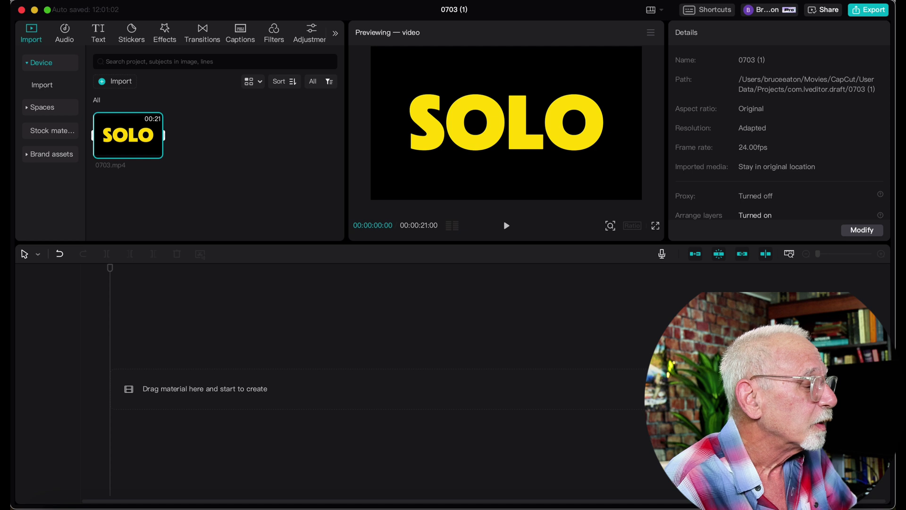
Import the trail clip GH010166.MP4 from the Bright Hope Trail folder
click(115, 81)
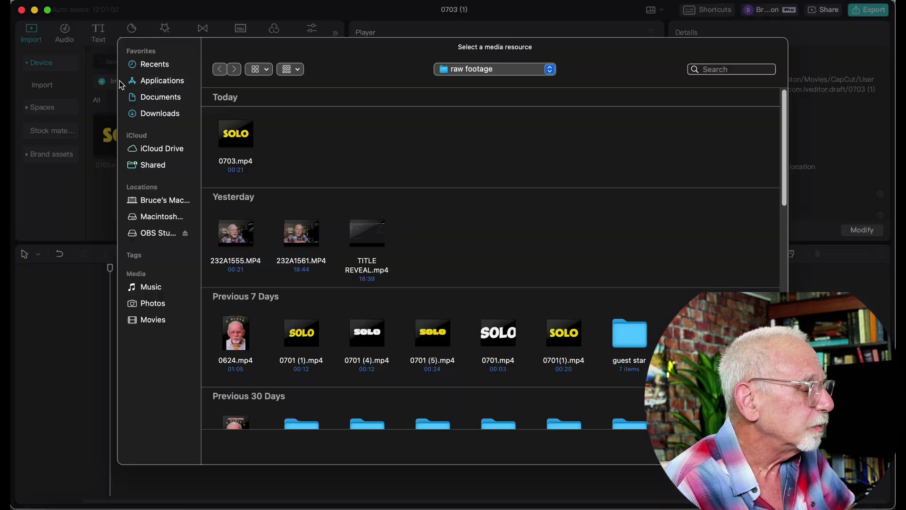
click(494, 71)
click(477, 221)
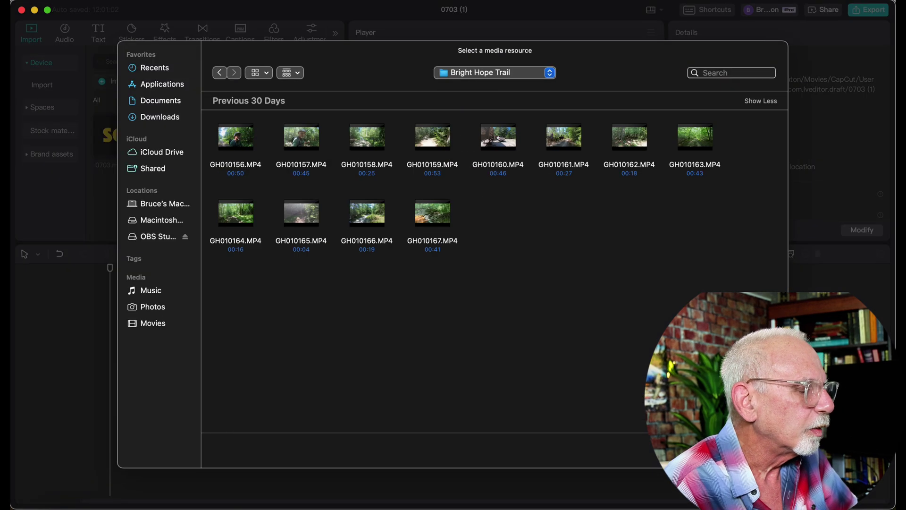
click(367, 213)
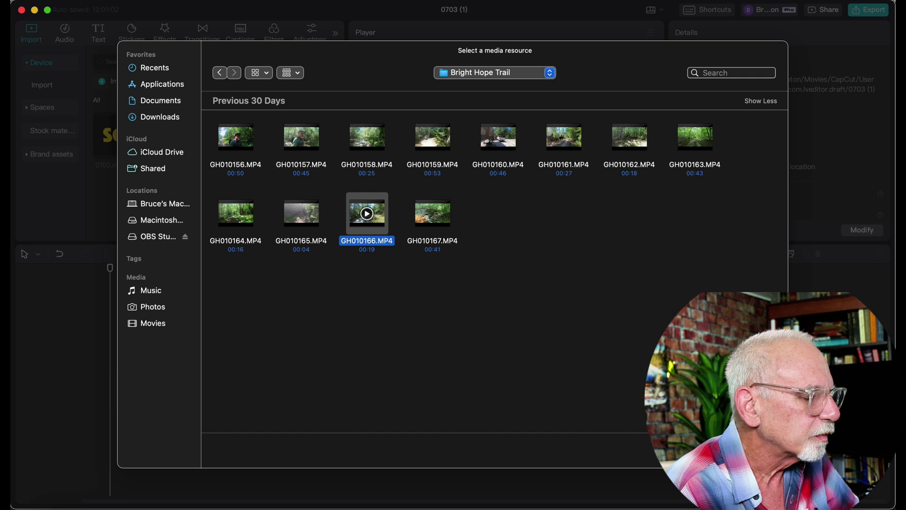
key(Return)
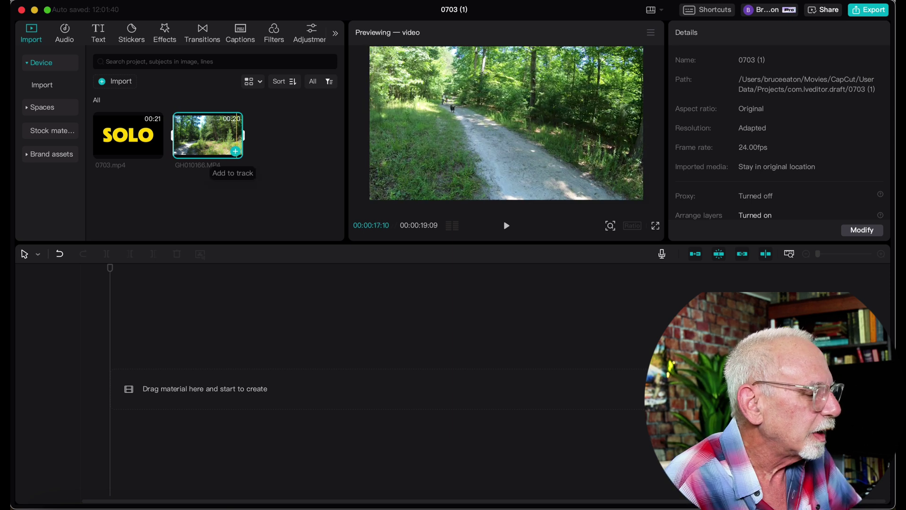
Put GH010166.MP4 on the timeline with 0703.mp4 on a track above, both ending at 00:00:19:09
click(236, 151)
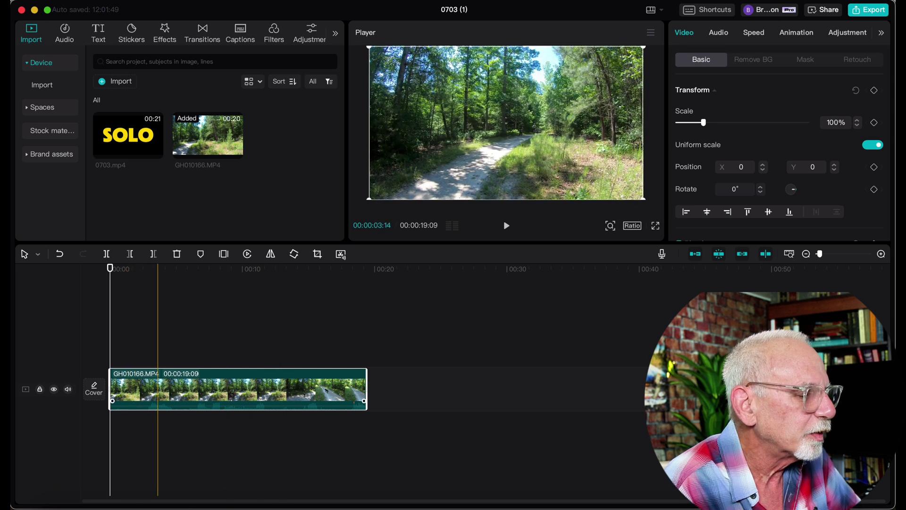
drag(157, 387, 171, 388)
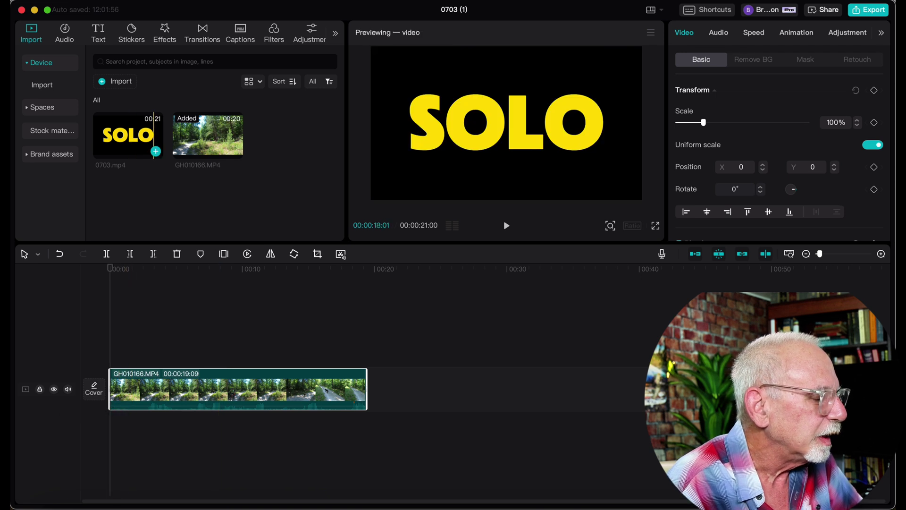
click(156, 151)
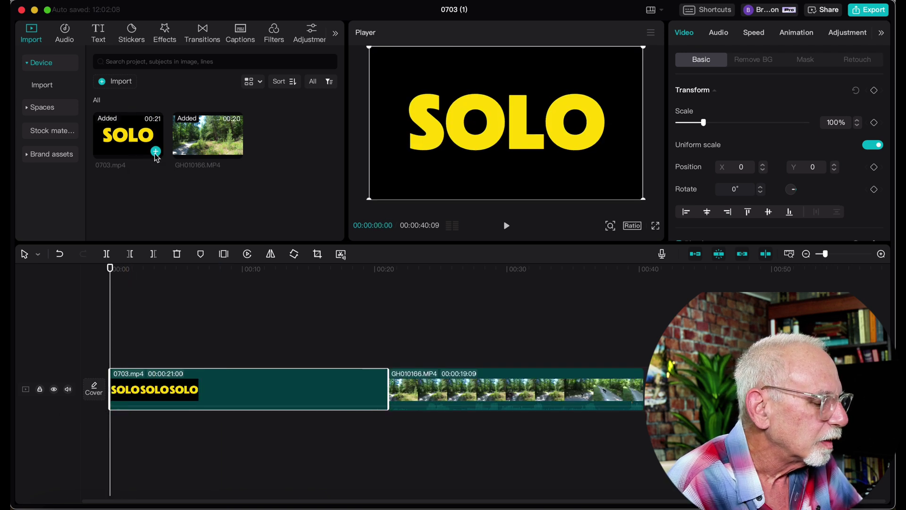
drag(264, 389, 265, 341)
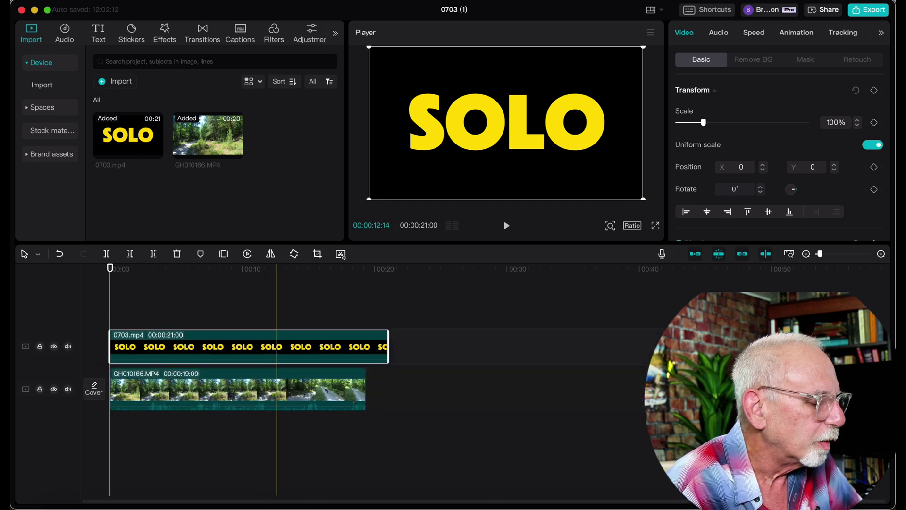
drag(388, 350, 364, 350)
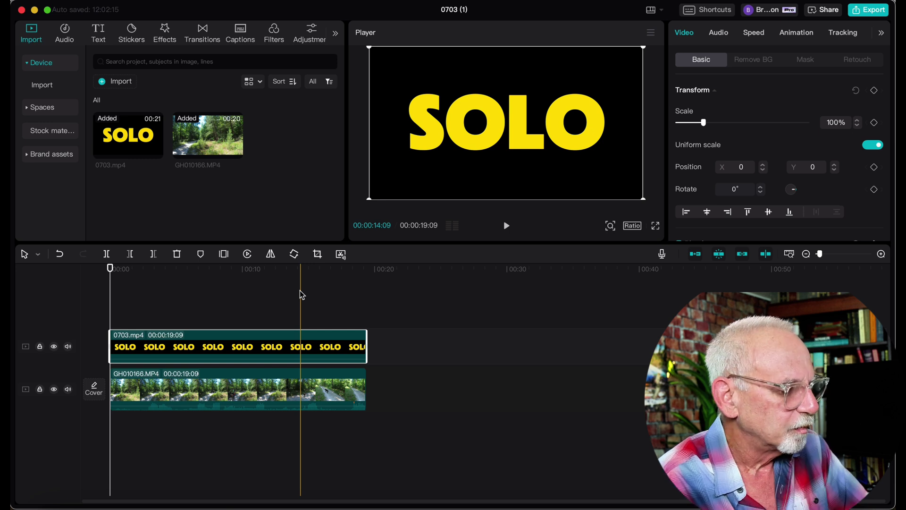
Stop the playhead at 00:00:03:00 and split the 0703.mp4 SOLO clip there with Cmd+B
drag(299, 291, 157, 294)
click(157, 300)
key(space)
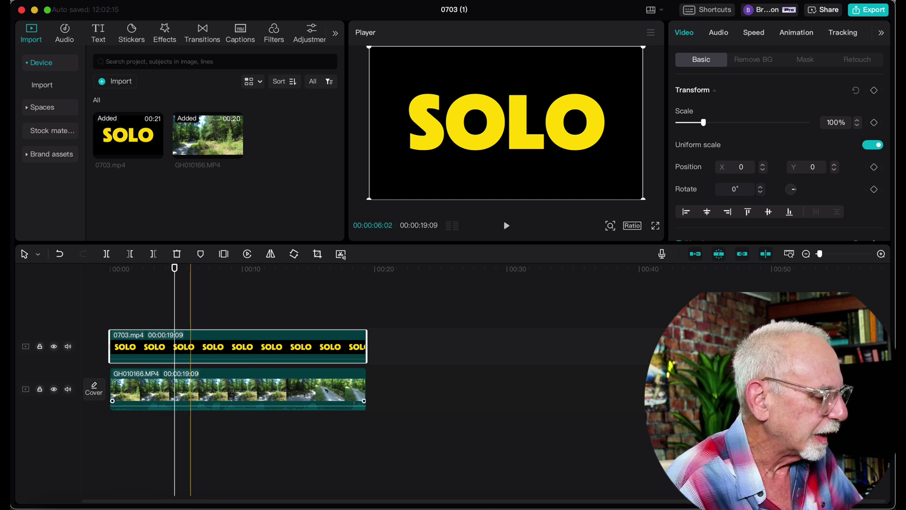
click(191, 389)
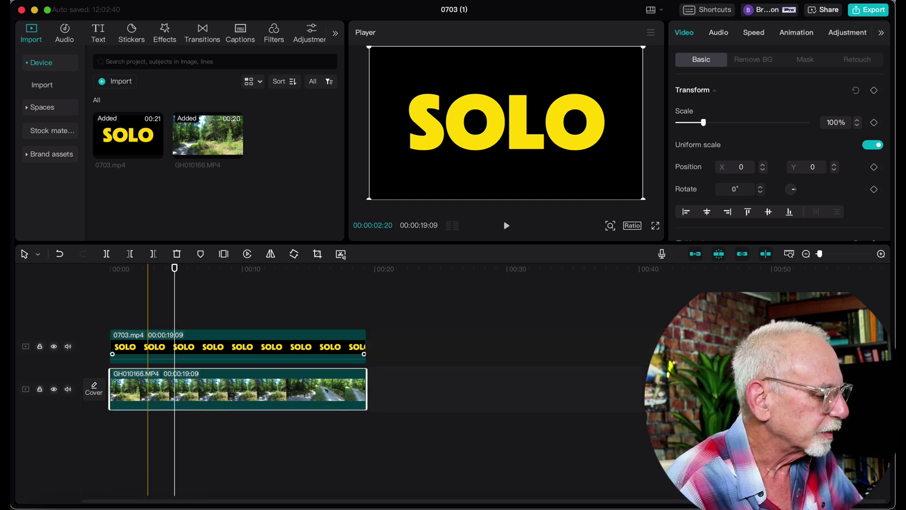
click(112, 310)
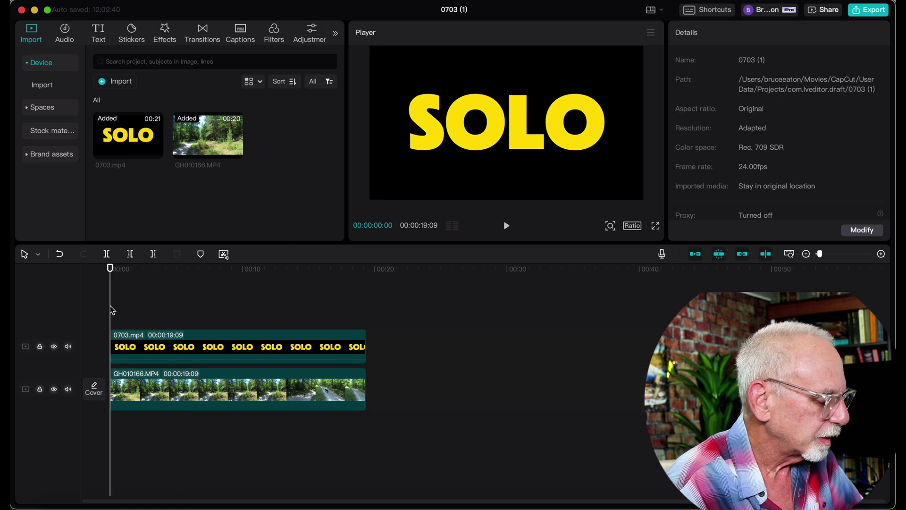
key(space)
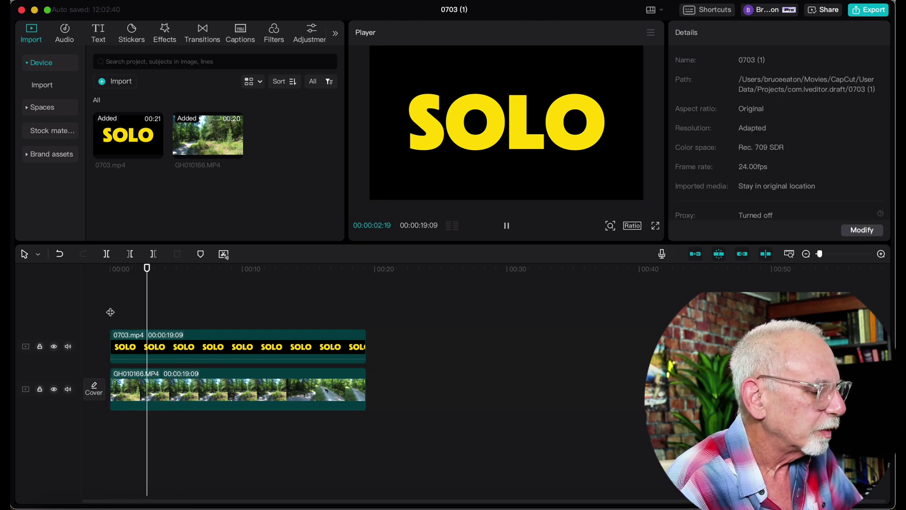
key(space)
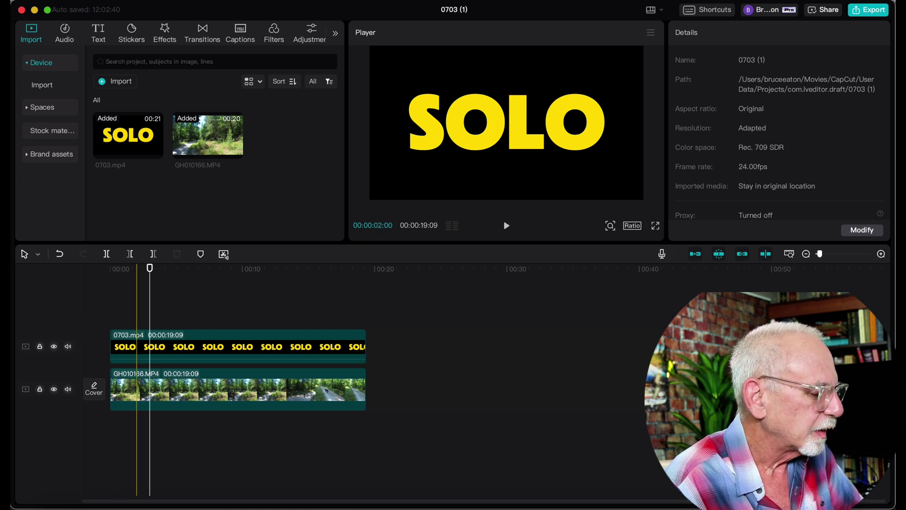
click(152, 352)
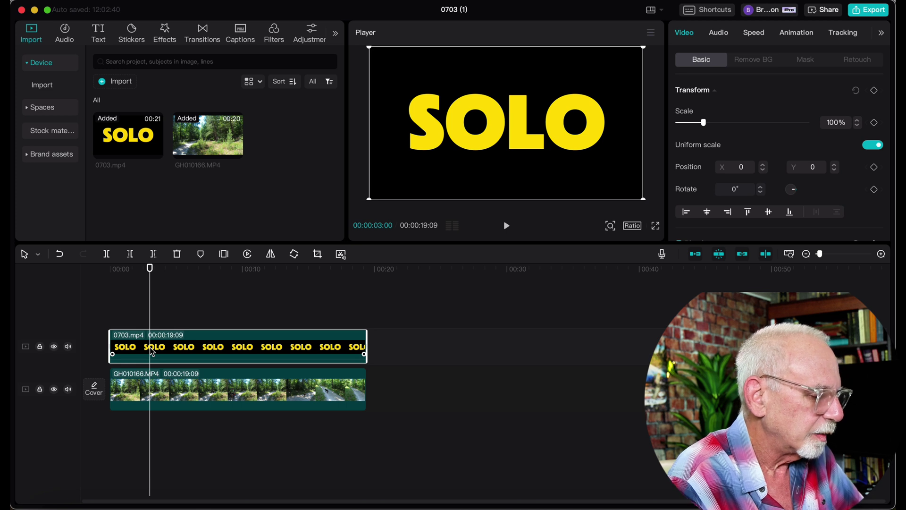
key(super+b)
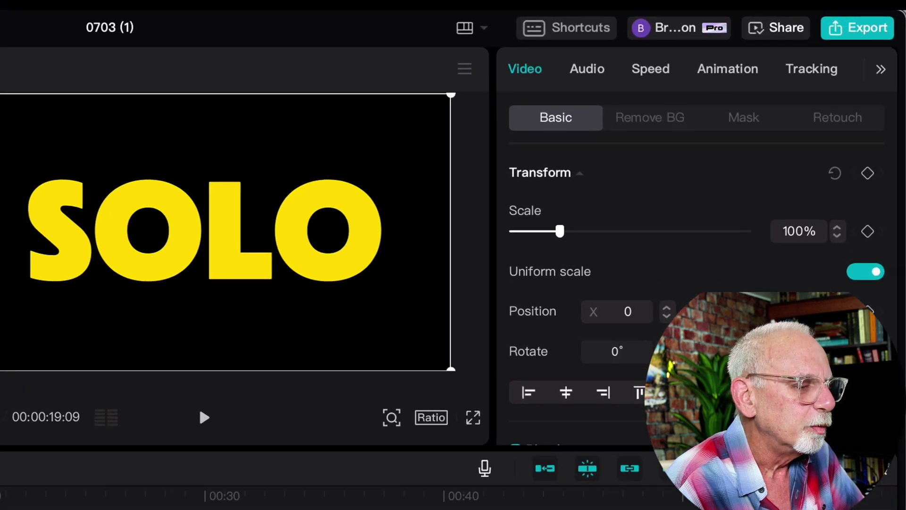
Apply Chroma key to the later SOLO piece using the letters' yellow, then preview playback
click(650, 118)
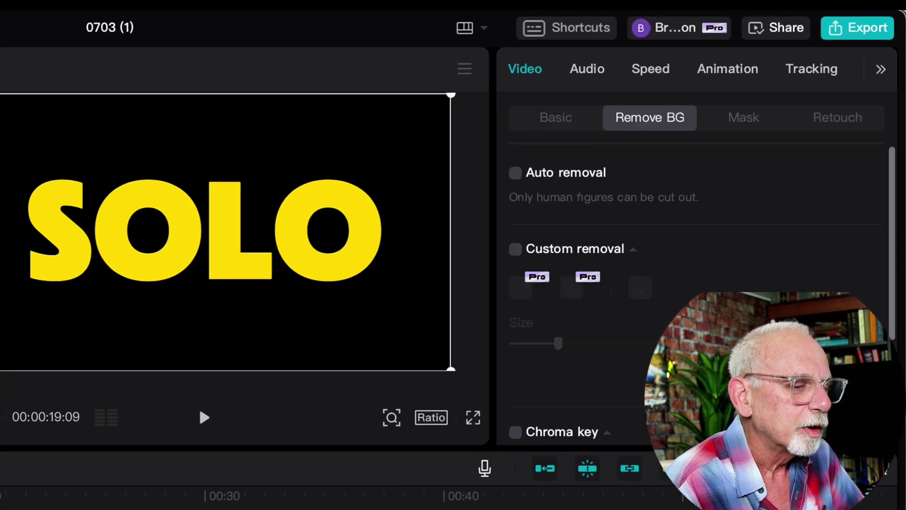
scroll(696, 284, down, 5)
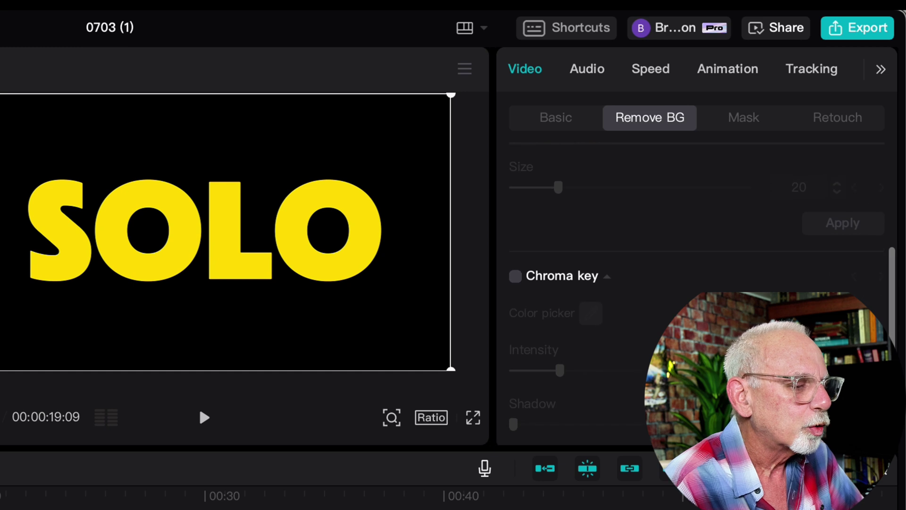
click(516, 277)
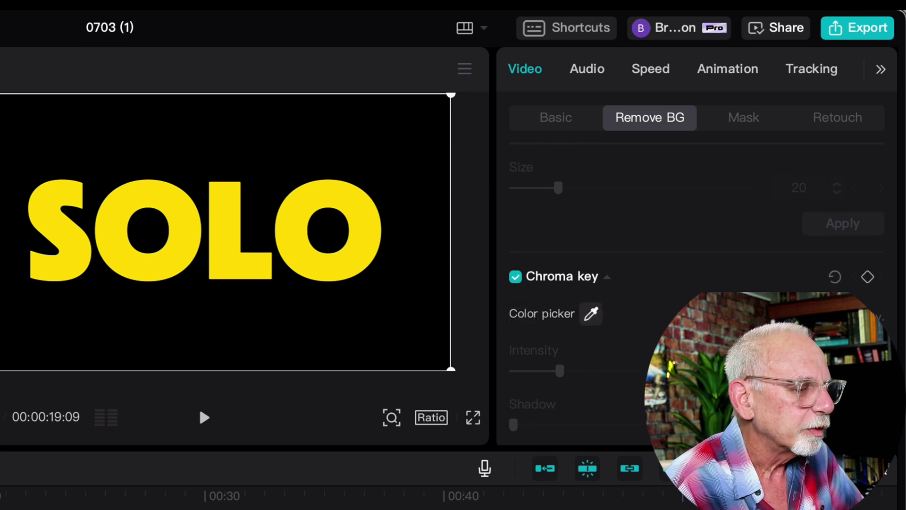
click(591, 314)
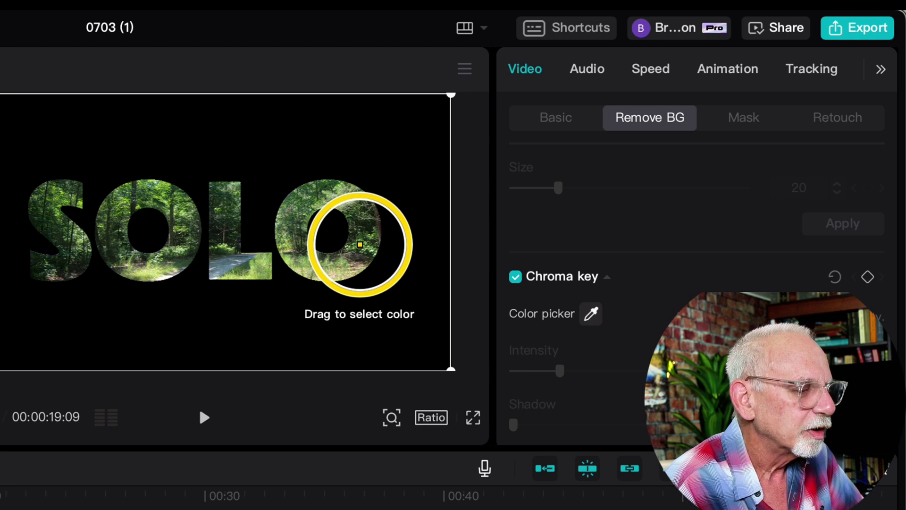
click(360, 244)
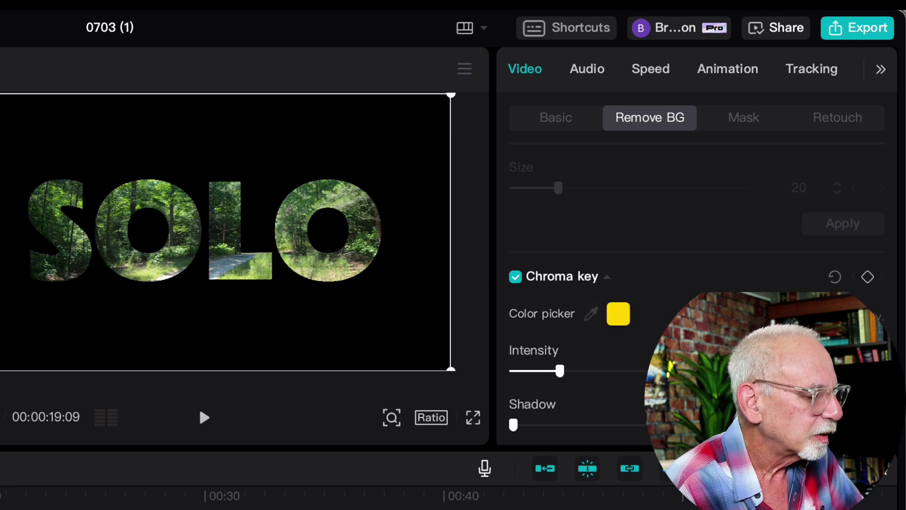
key(space)
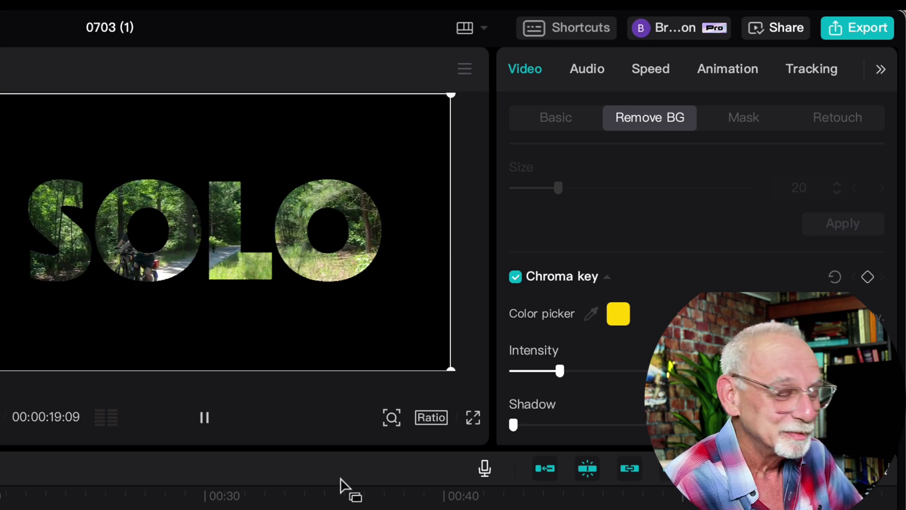
key(space)
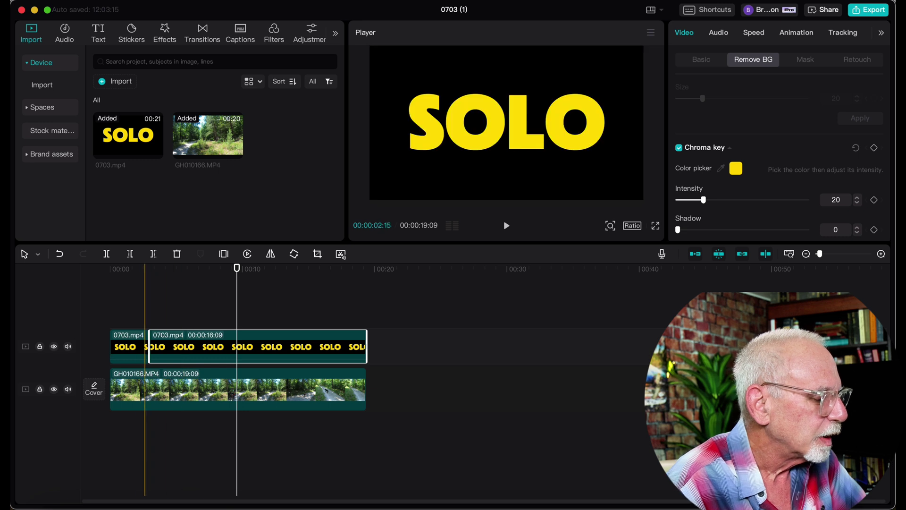
Put the playhead near 00:13 and select the second 0703.mp4 SOLO clip
click(150, 303)
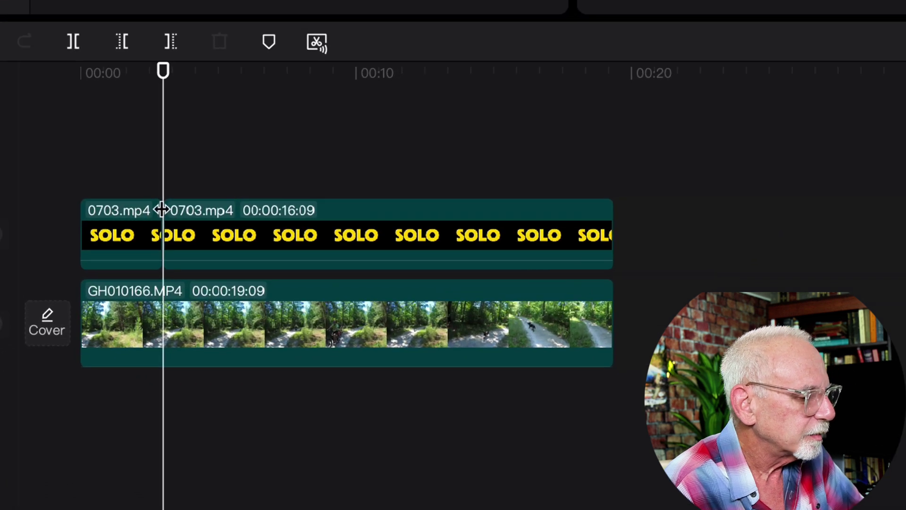
click(196, 239)
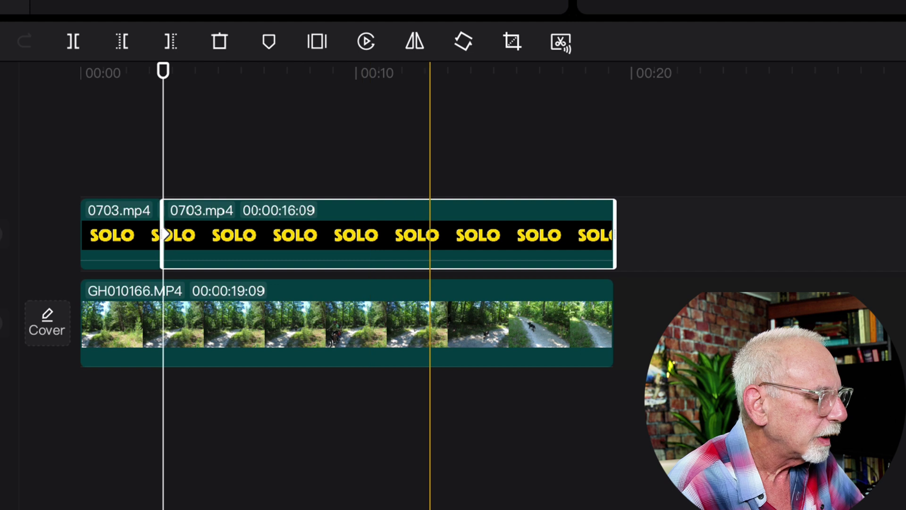
click(448, 185)
click(449, 186)
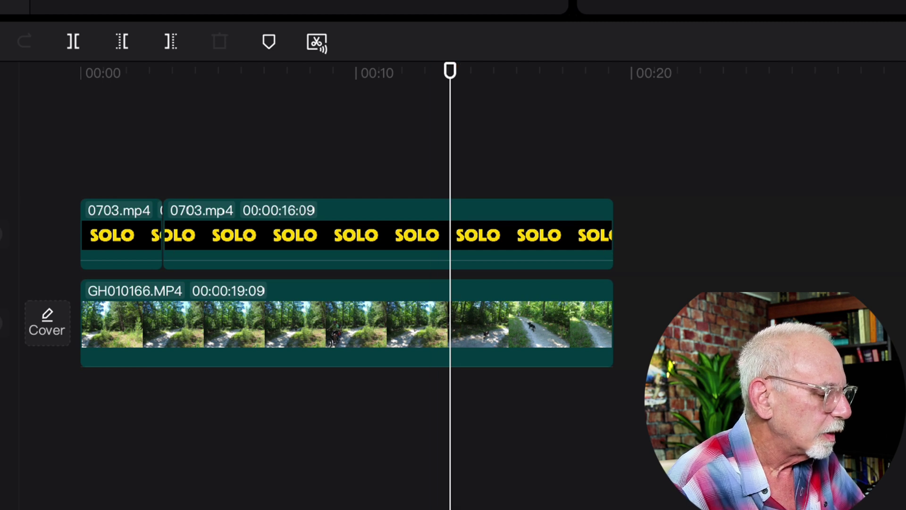
click(451, 236)
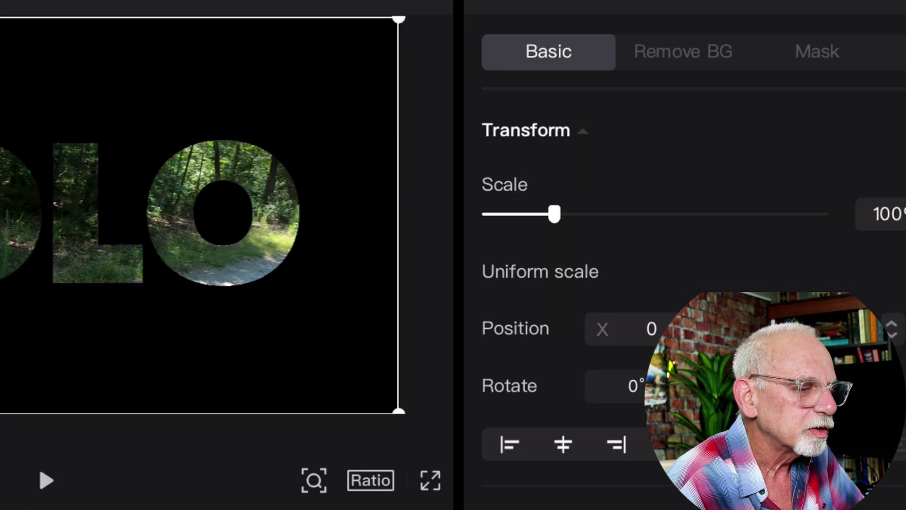
Scale the second SOLO clip to 500%, then to 2000%, and return to the timeline start
drag(710, 134, 822, 134)
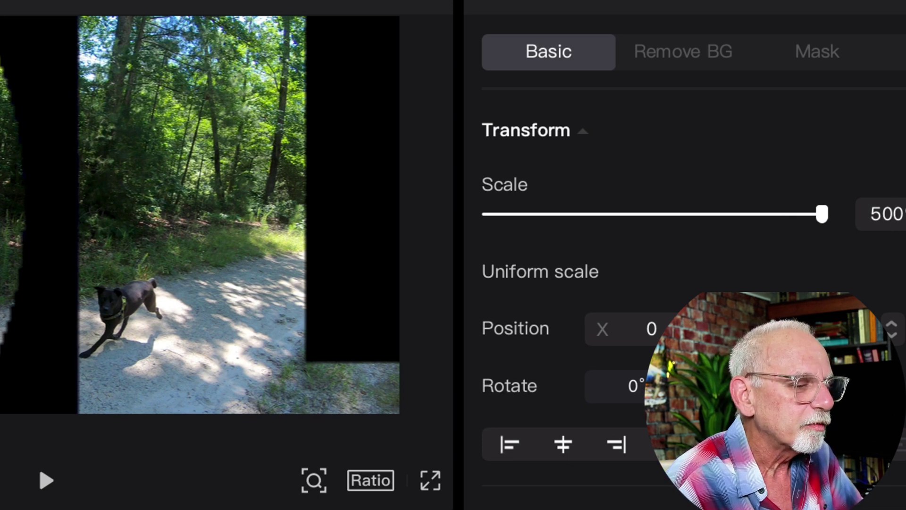
click(887, 216)
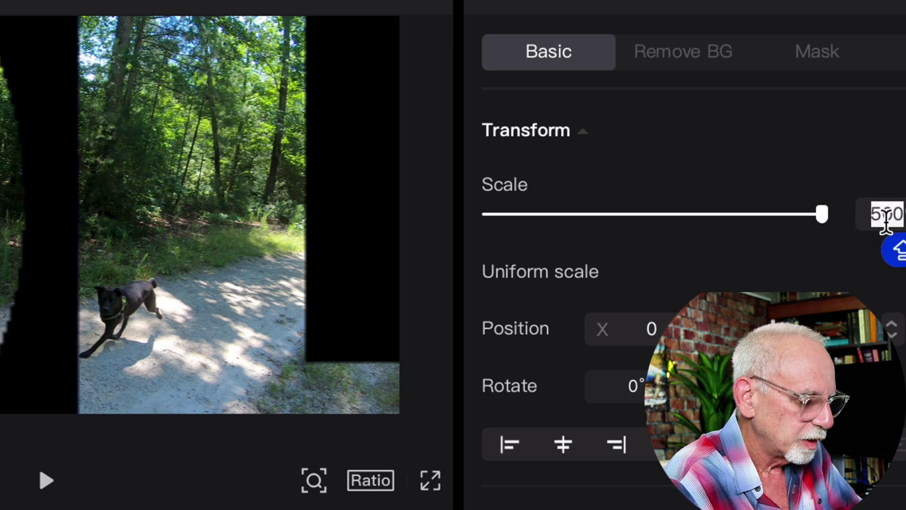
text(2000)
key(Return)
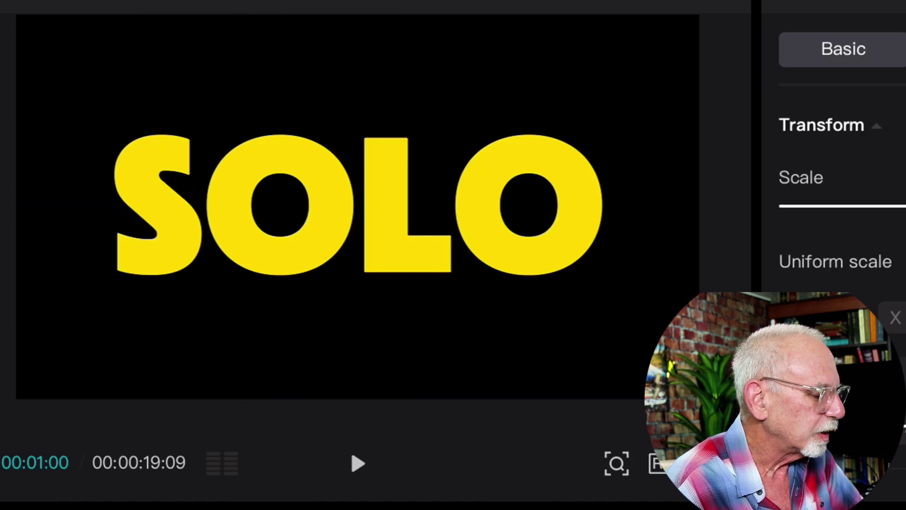
key(Home)
key(Escape)
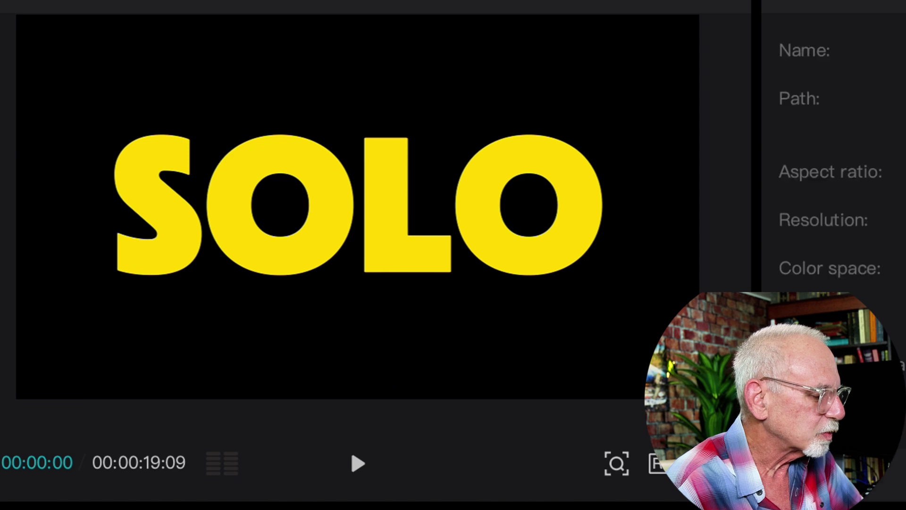
Play the reveal from the start, stop near 00:13, and select the second SOLO clip
key(space)
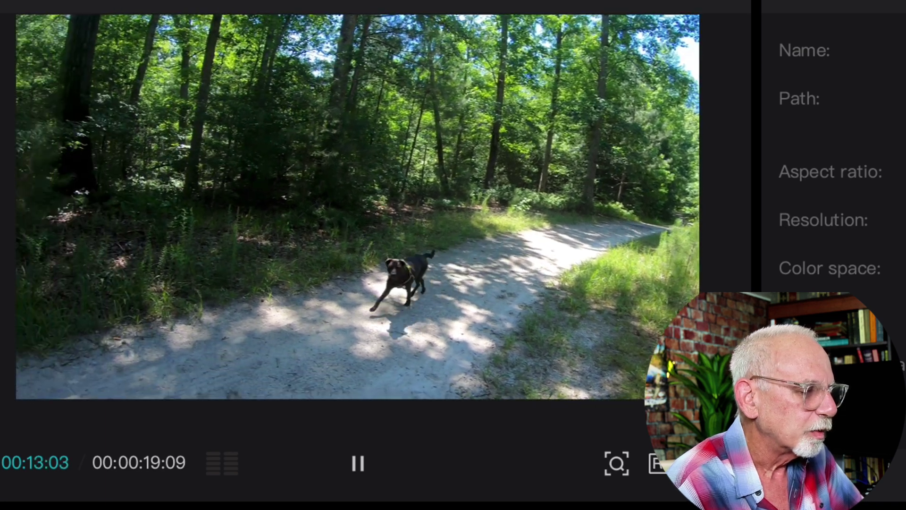
key(space)
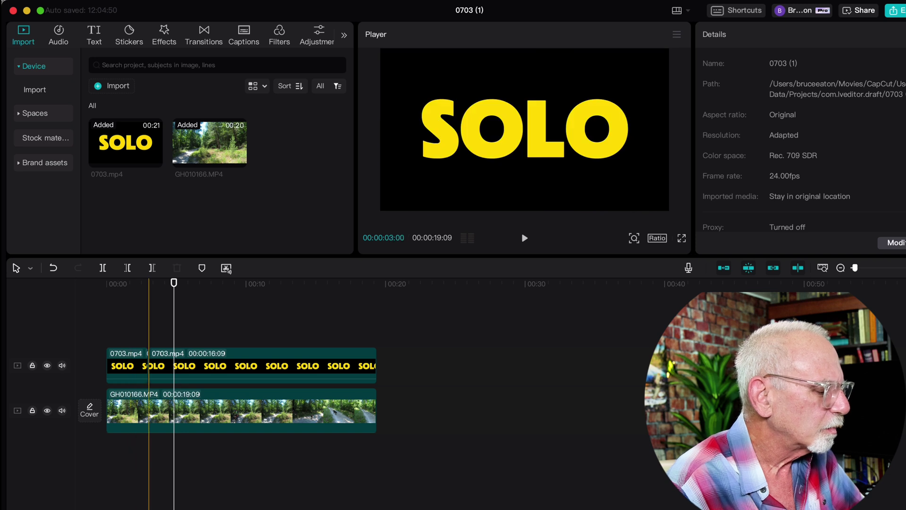
click(234, 365)
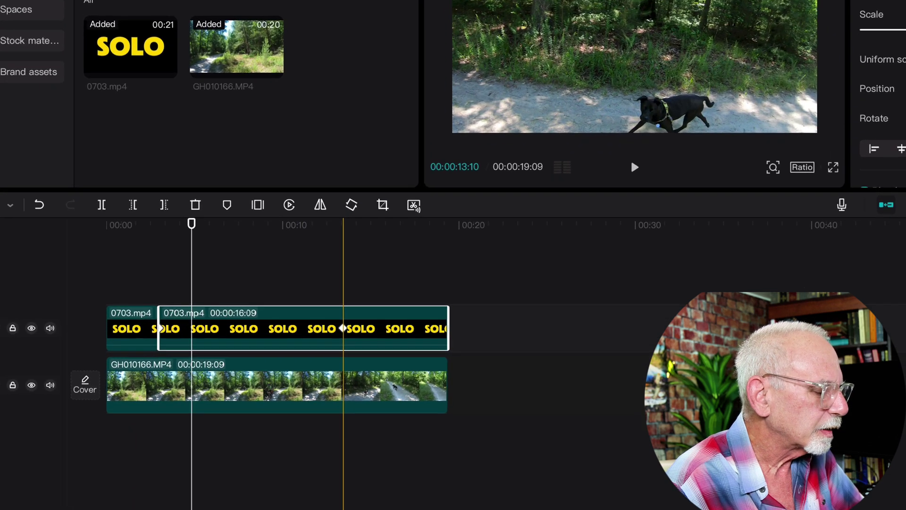
click(293, 283)
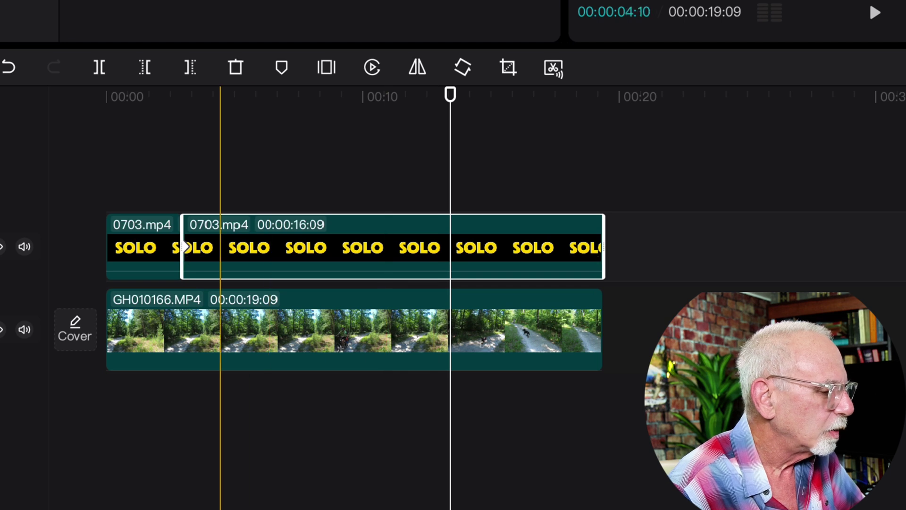
Put the playhead at about 14 seconds with the second SOLO clip selected
mouse_move(223, 255)
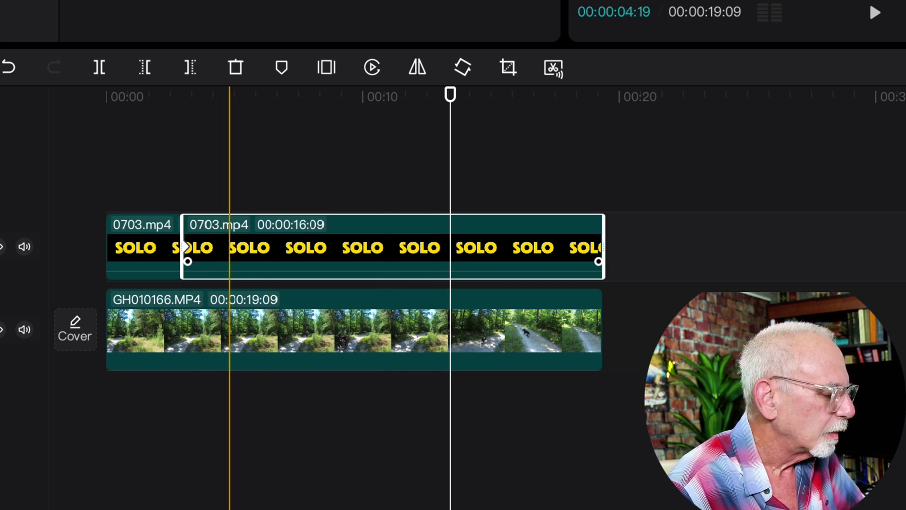
click(224, 179)
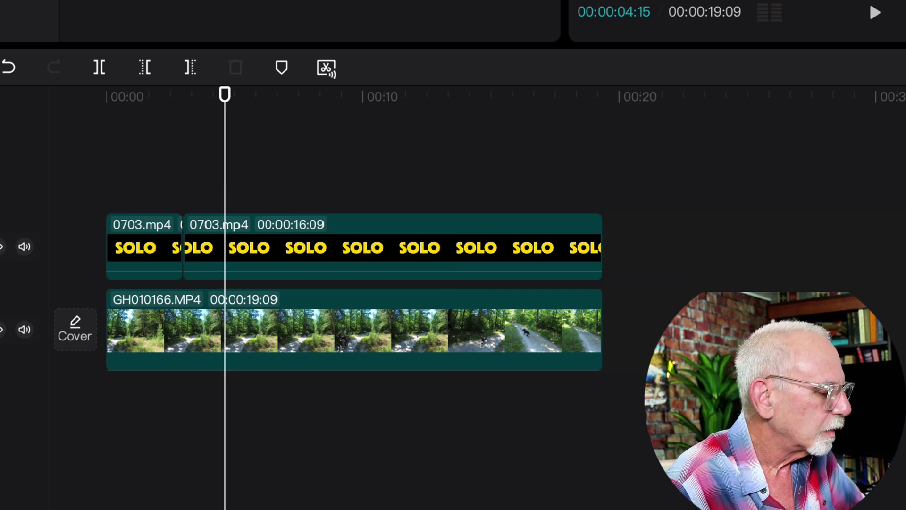
click(186, 247)
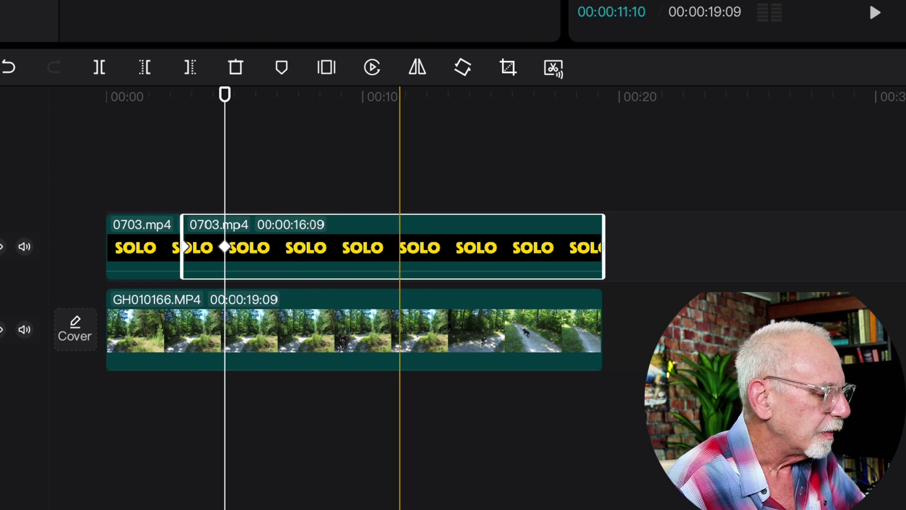
click(488, 194)
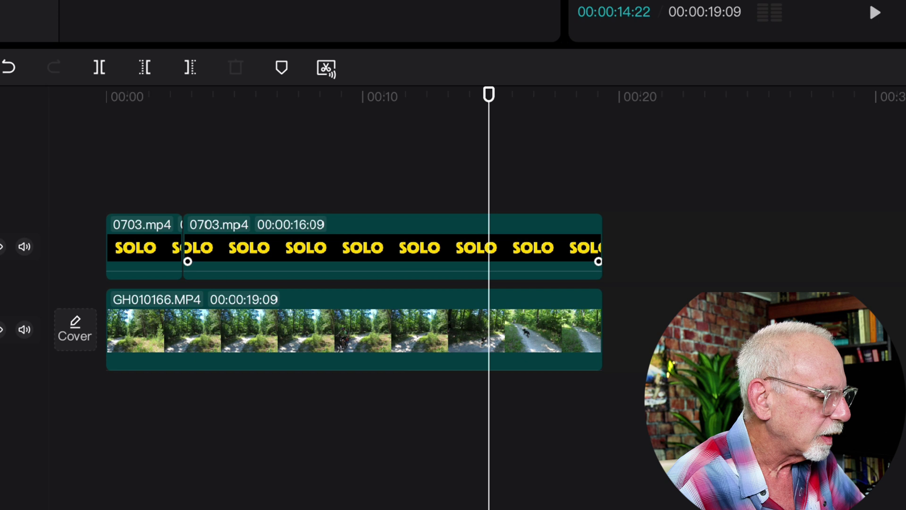
click(490, 247)
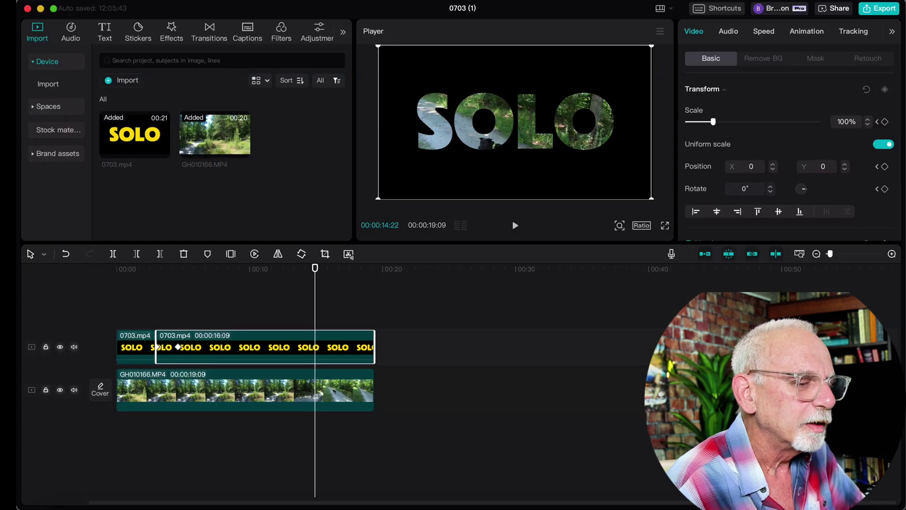
Add a transform keyframe with 2000% scale there, then replay from about 2 seconds
click(885, 89)
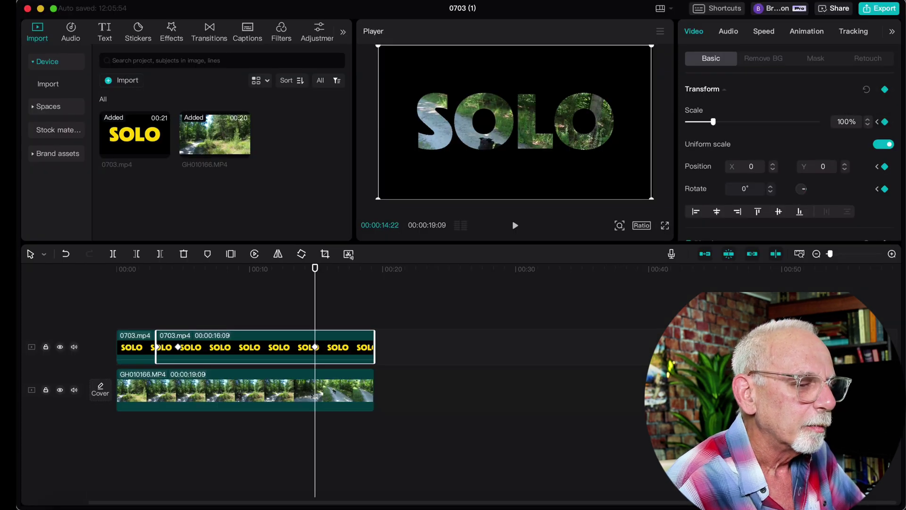
click(845, 122)
text(20)
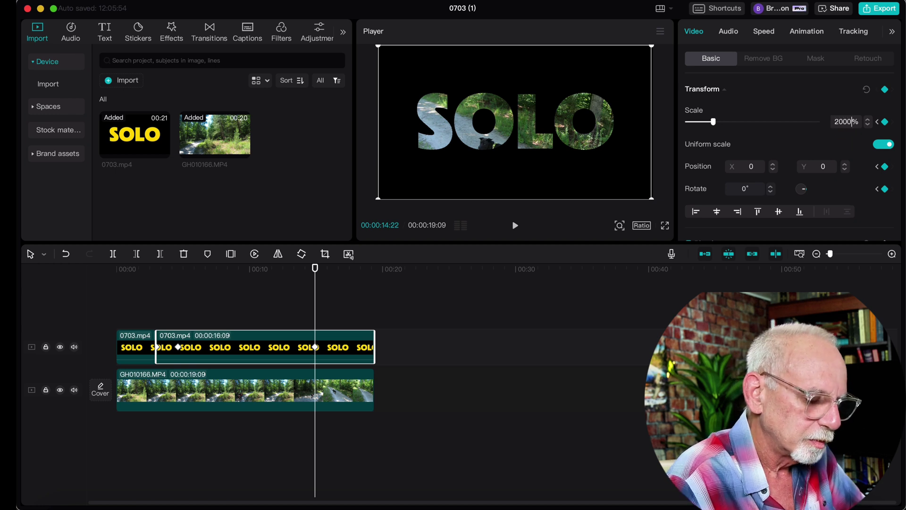
key(Return)
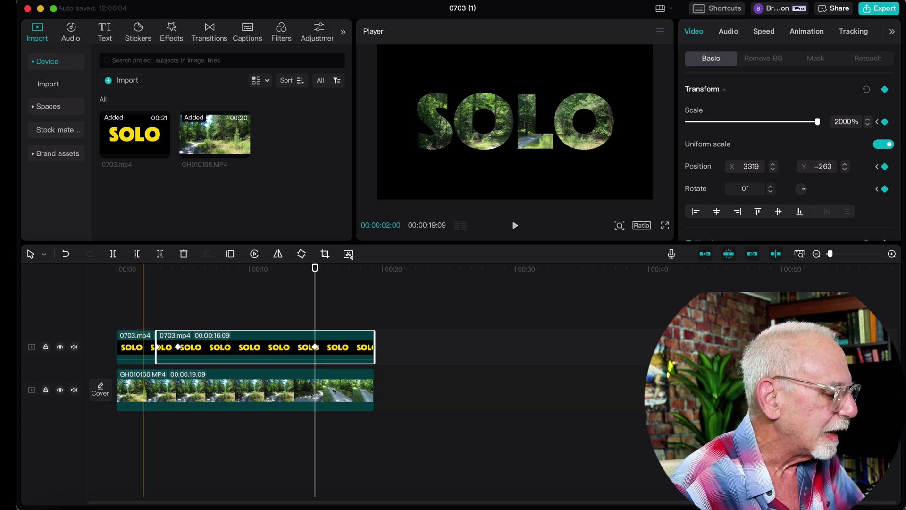
click(145, 292)
key(space)
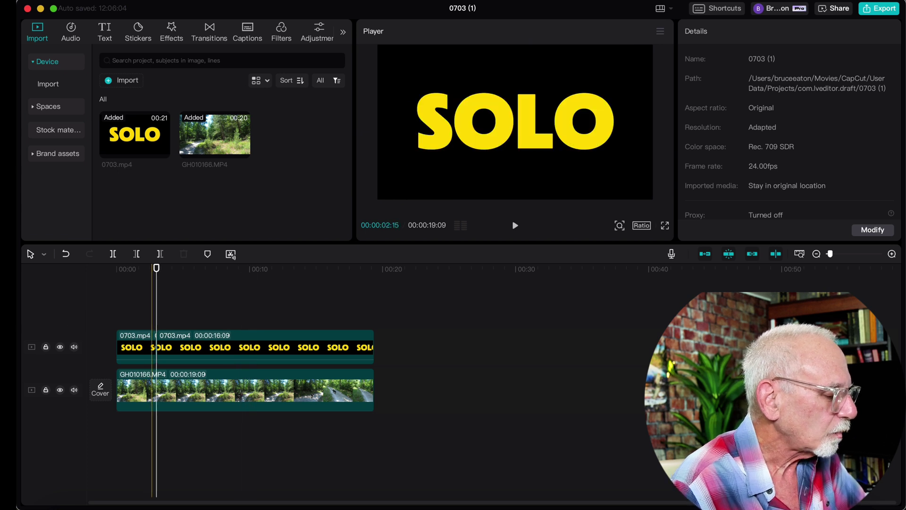
Preview the reveal, then add the Woosh transition between the two SOLO clips
key(space)
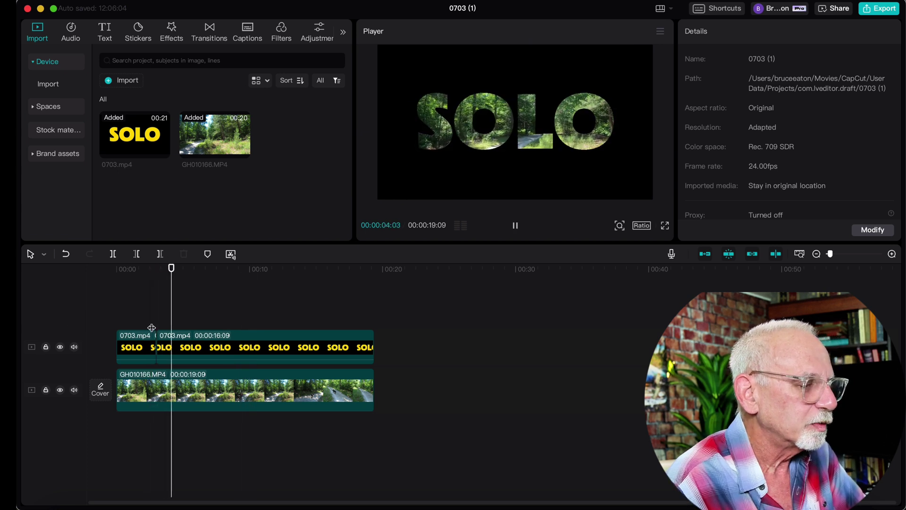
key(space)
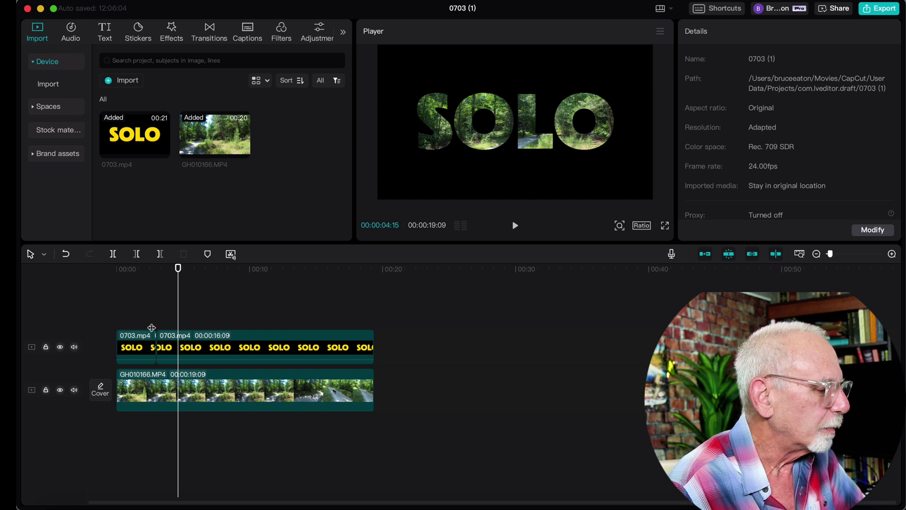
click(210, 32)
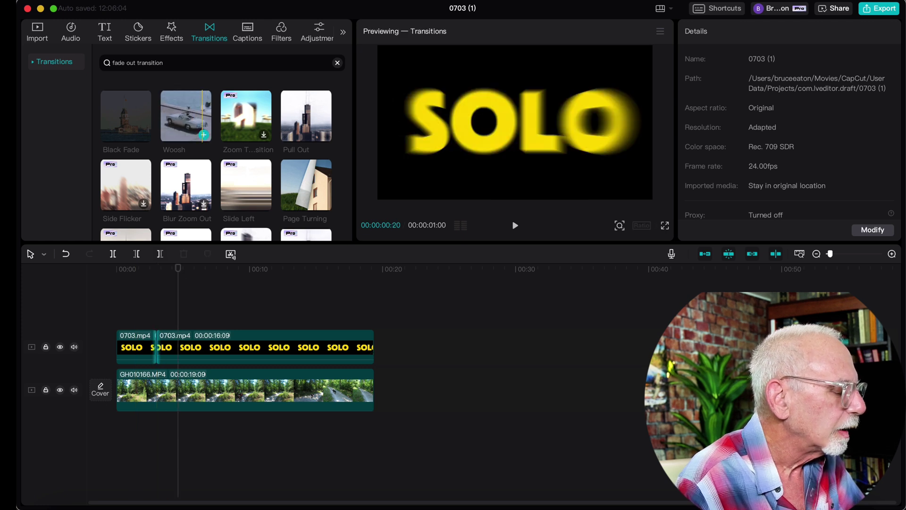
click(203, 135)
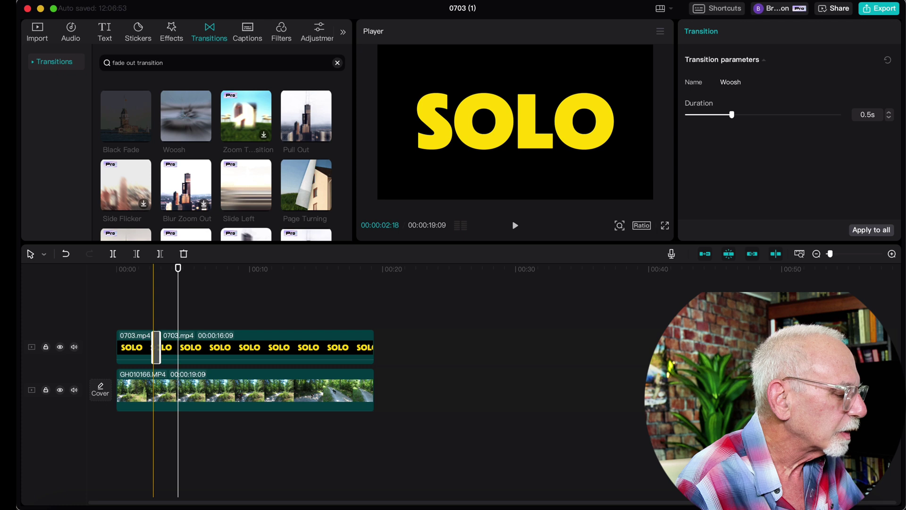
Replay the section around the Woosh transition to check the reveal
click(147, 322)
key(space)
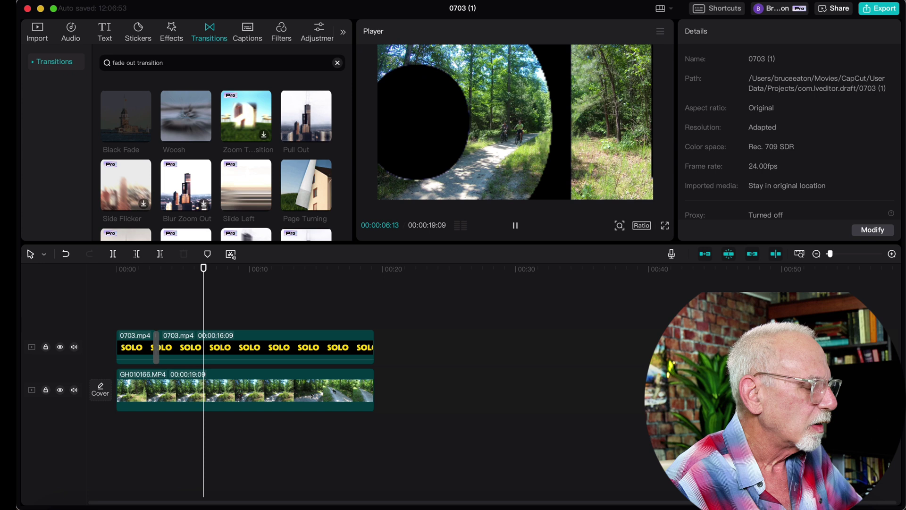
click(147, 319)
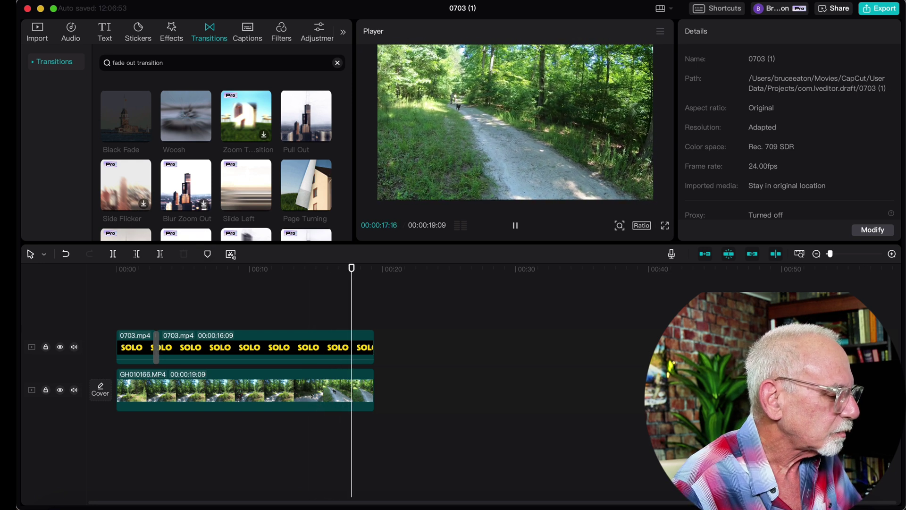
click(121, 269)
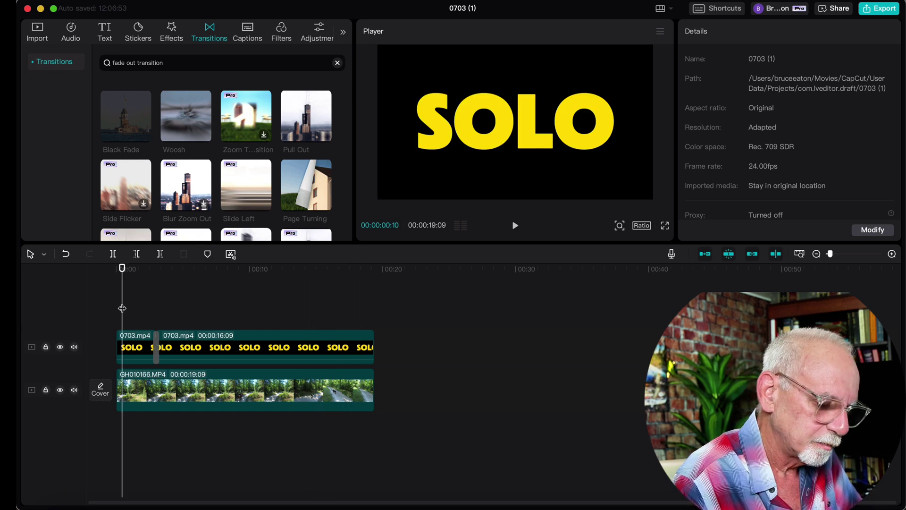
Add the Sound of bird effect from a BIRD CHIRP search, trimmed to the first three seconds
key(Up)
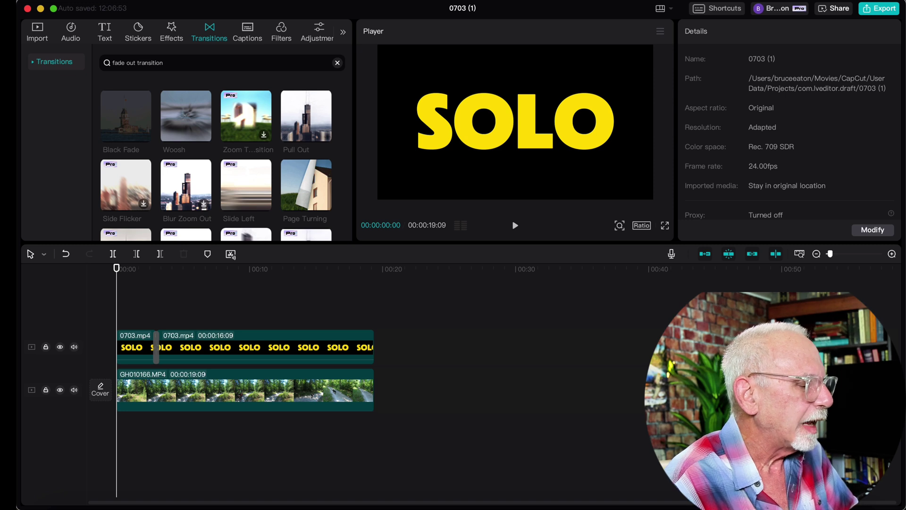
click(71, 33)
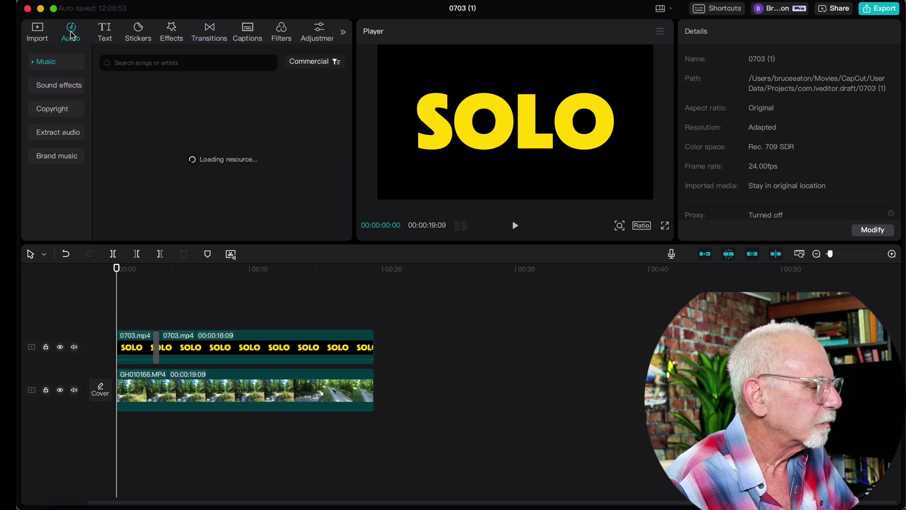
click(60, 86)
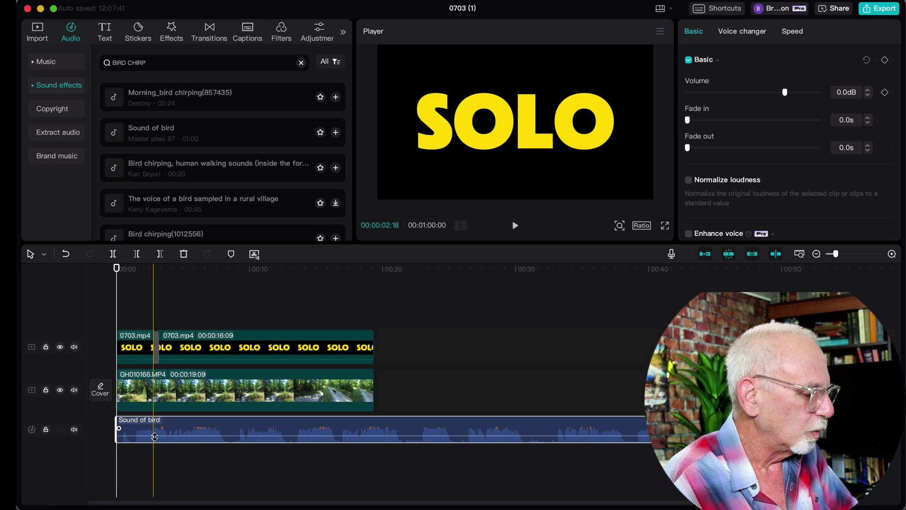
key(w)
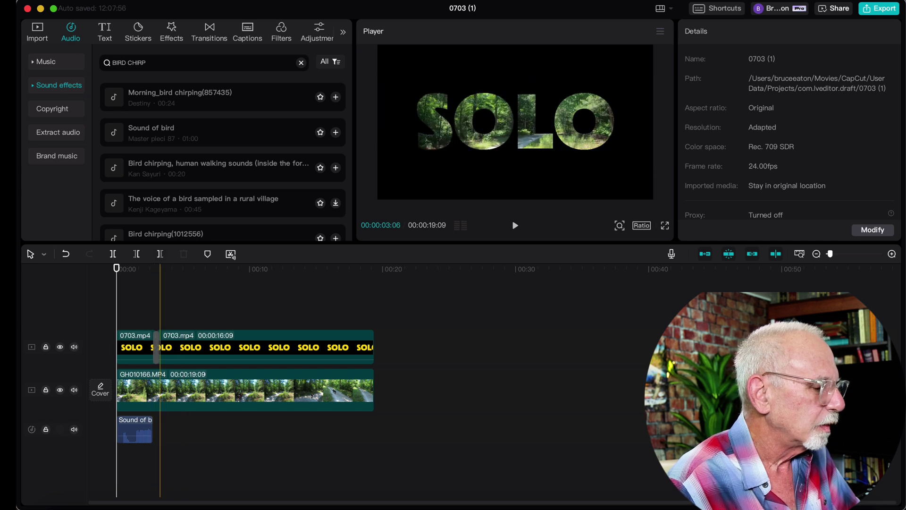
click(159, 307)
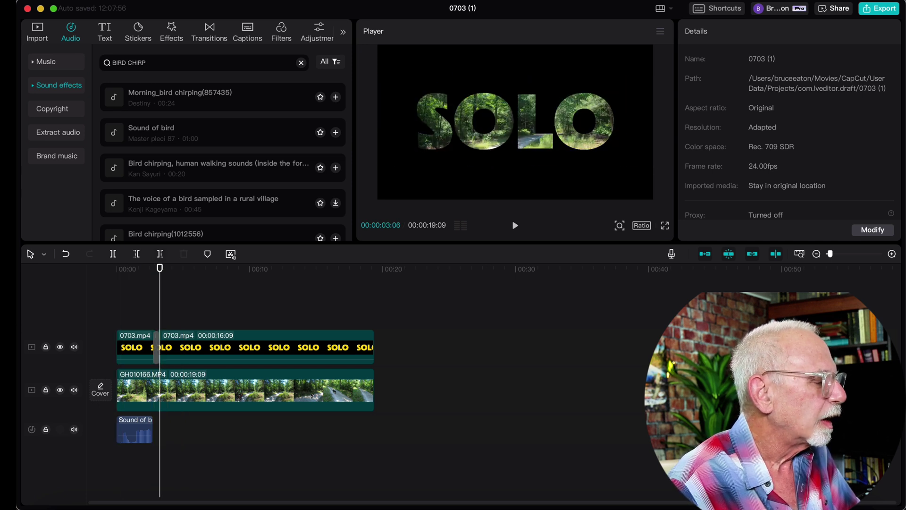
click(46, 61)
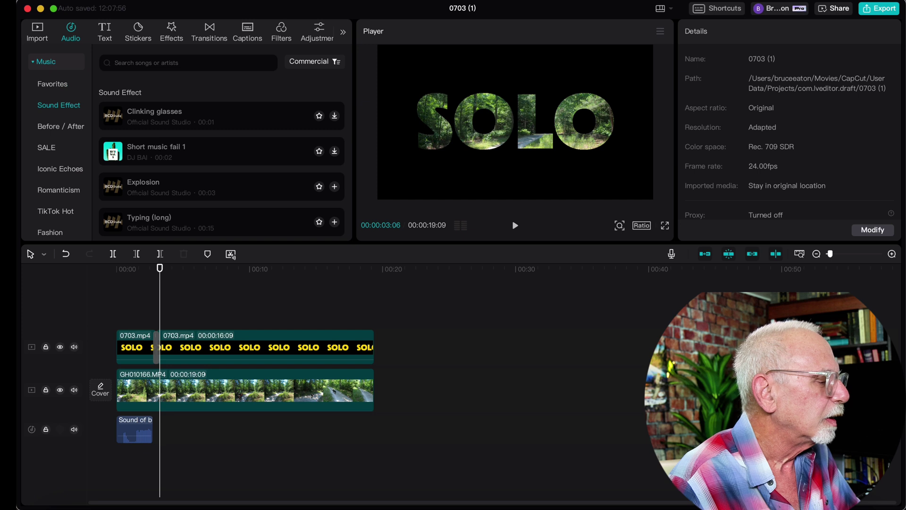
Preview Strawberry Picking from Favorites and place it on the audio track after the bird sound
click(59, 86)
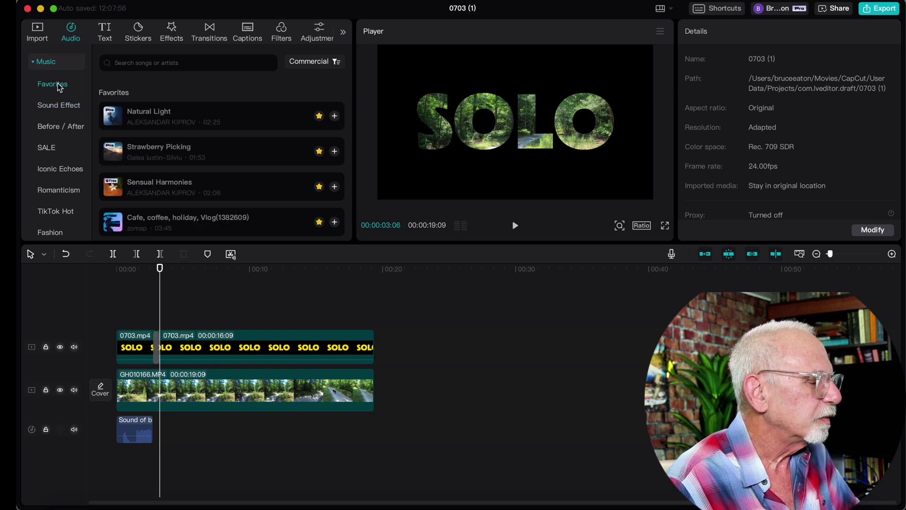
click(165, 149)
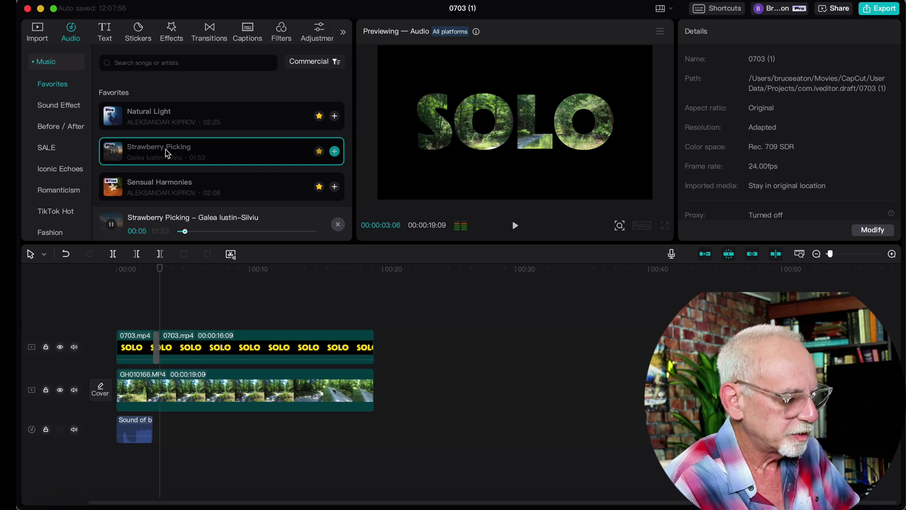
key(space)
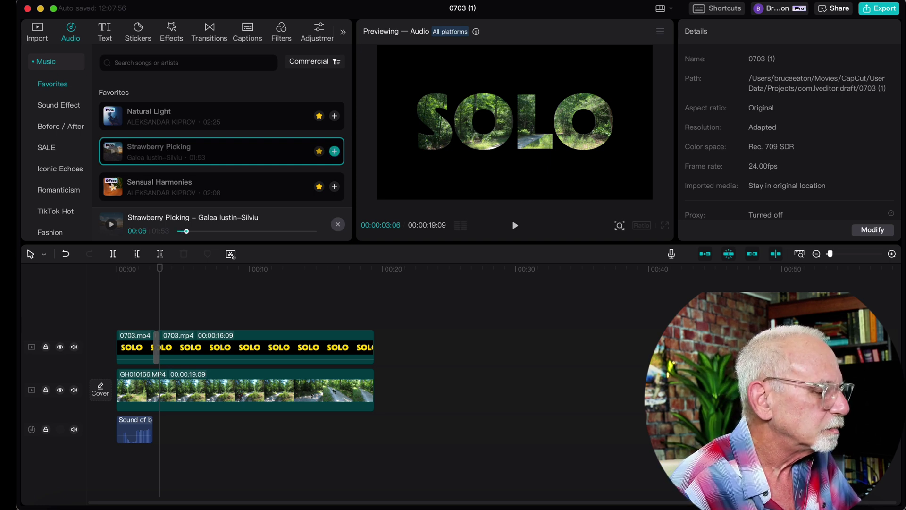
drag(334, 151, 160, 430)
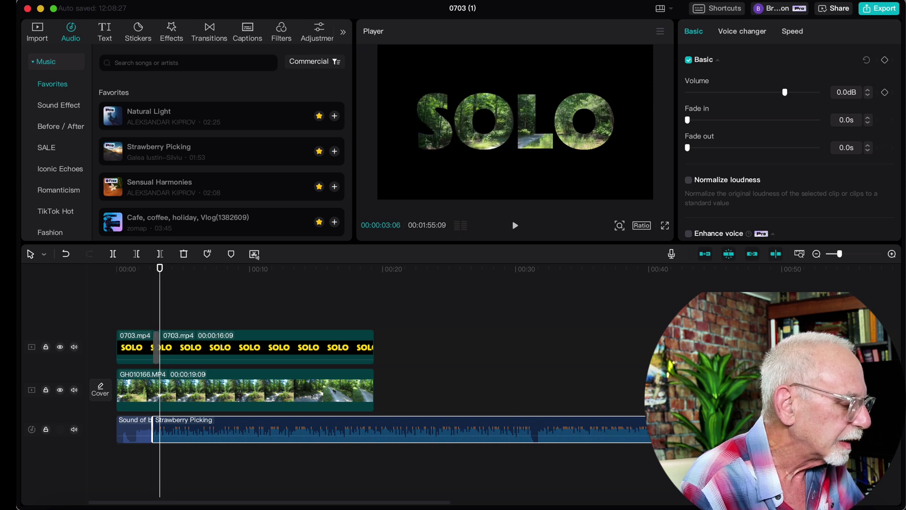
Align Strawberry Picking after the bird sound, cut it at the video's end, and add a 6.7s fade-out
drag(157, 432, 170, 432)
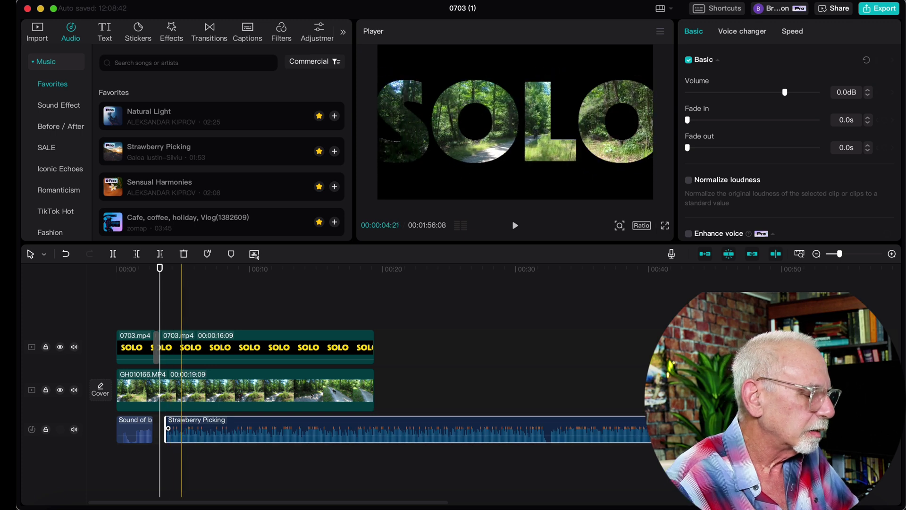
drag(182, 431, 259, 428)
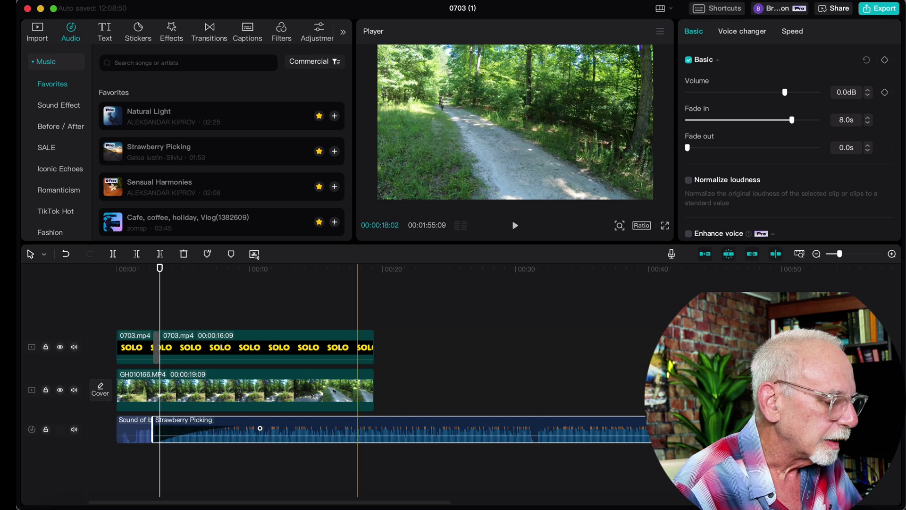
click(375, 430)
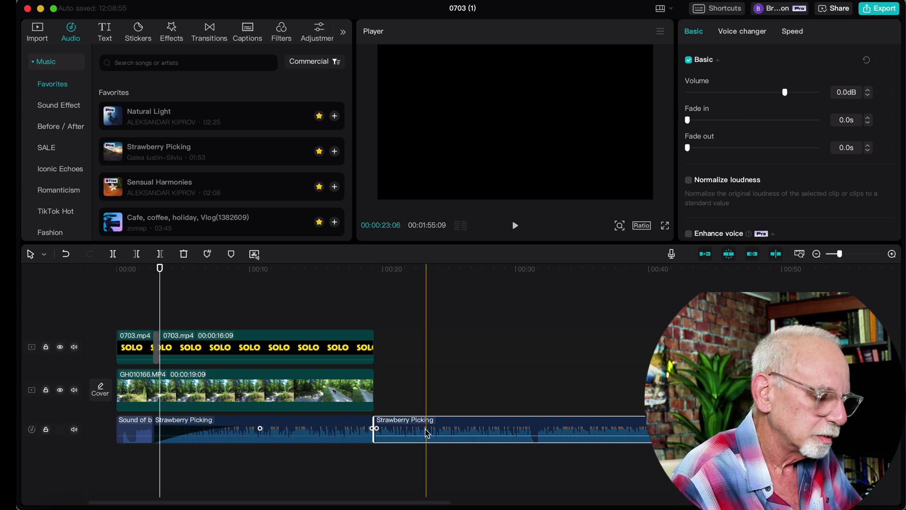
key(Delete)
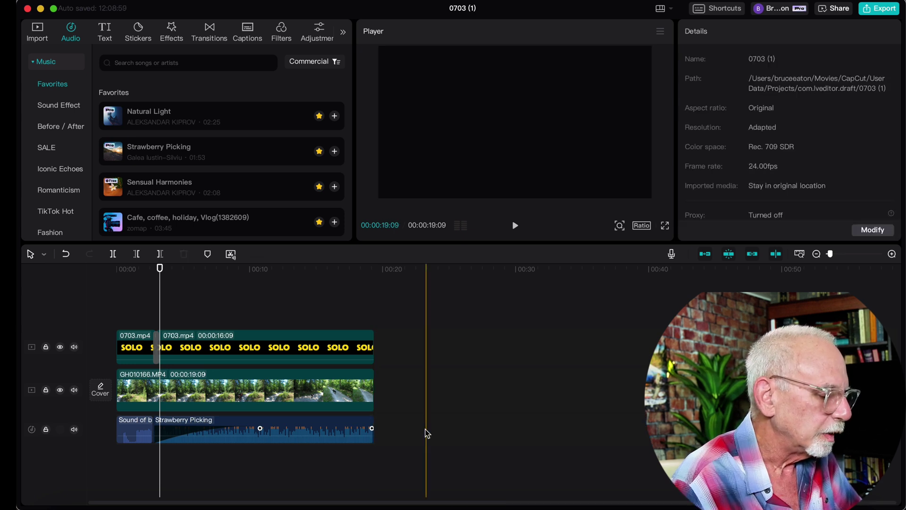
drag(371, 428, 285, 428)
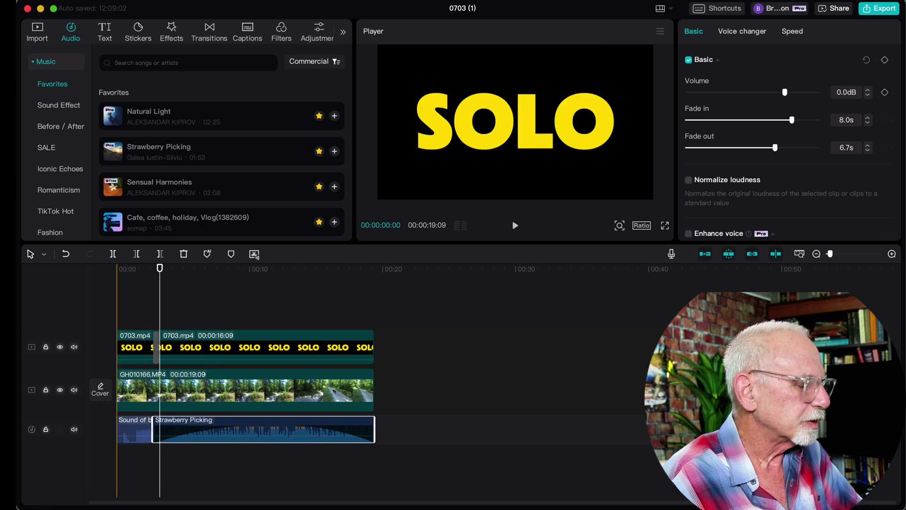
click(117, 310)
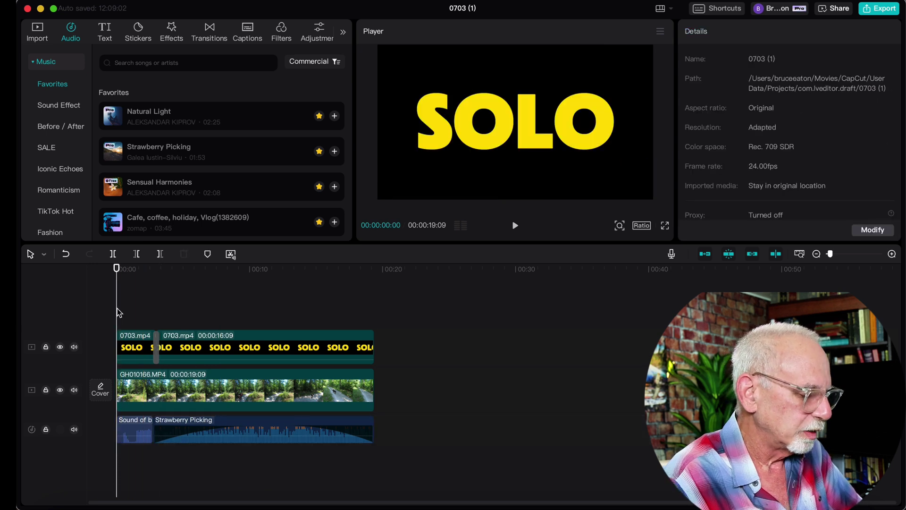